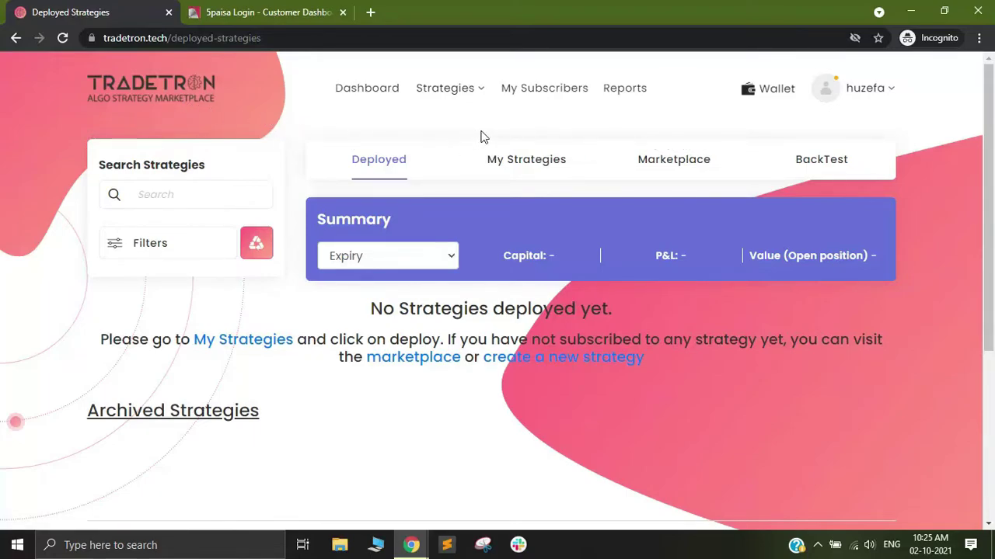
- Go to Broker & Exchanges from the account menu and start adding a new broker
left_click(875, 92)
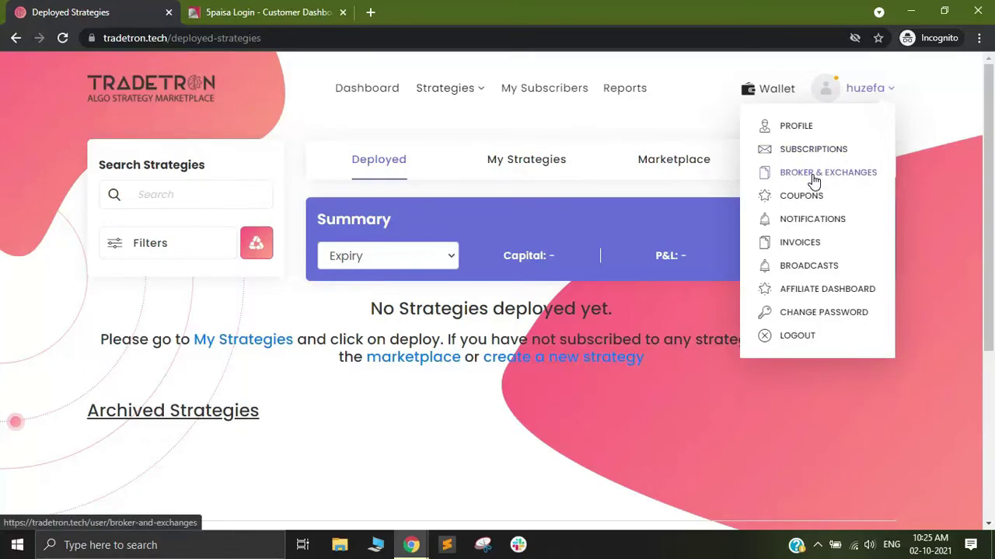
left_click(813, 180)
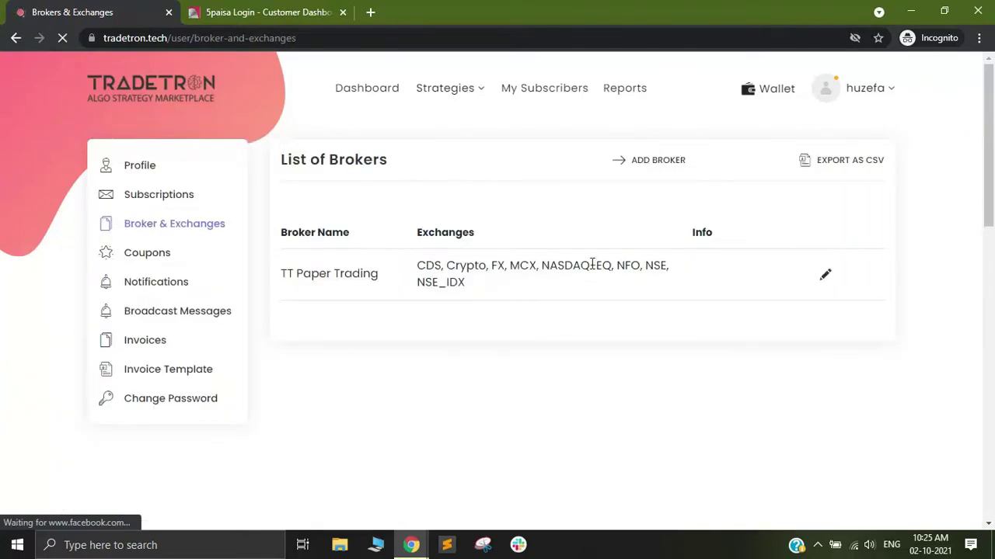
left_click(661, 165)
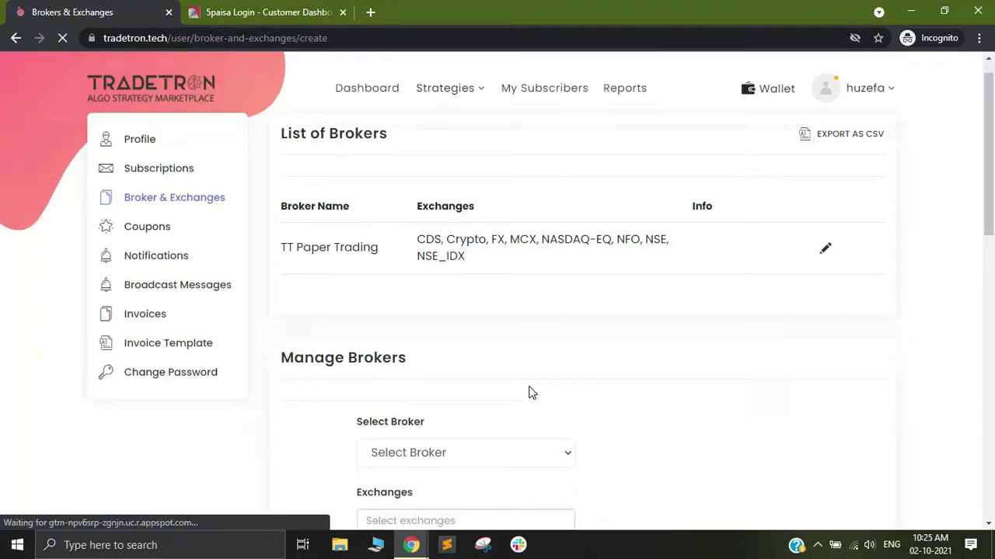
- Choose 5paisa as the broker, which auto-fills exchanges CDS, MCX, NFO and NSE
scroll(530, 392, "down", 2)
left_click(445, 264)
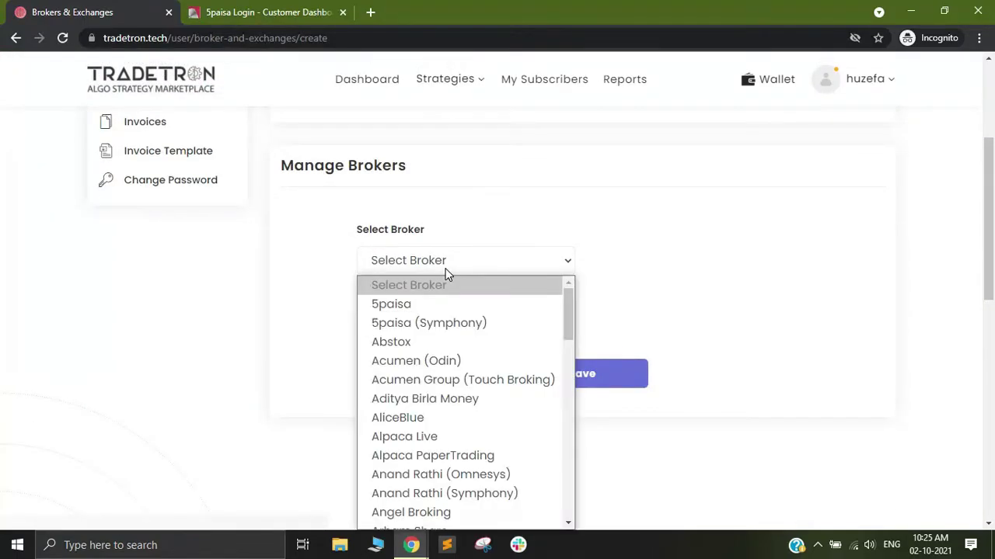
left_click(404, 307)
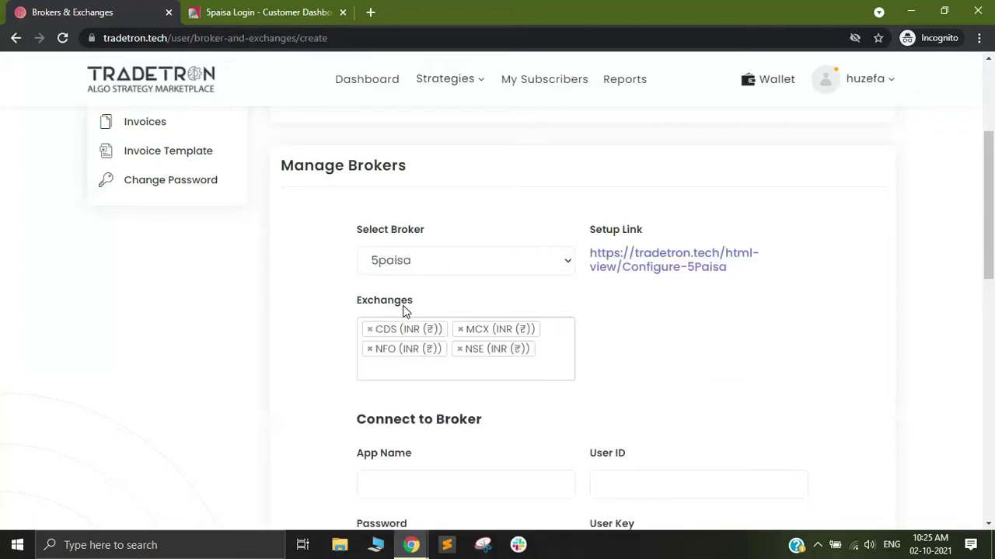
left_click(422, 264)
left_click(458, 255)
scroll(657, 313, "down", 1)
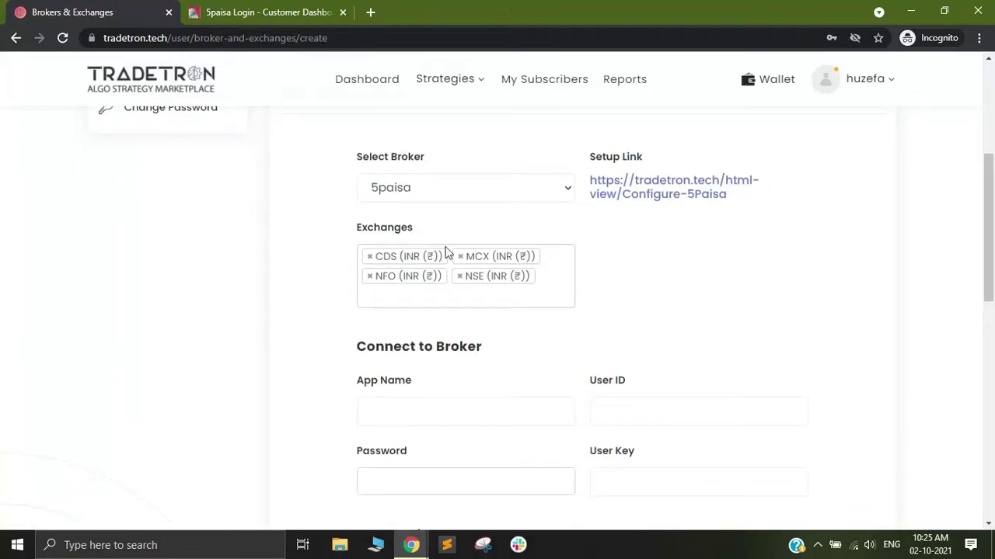
- Open the Configure-5Paisa setup guide in a new tab, then return to the broker form's Auto Login fields
left_click(670, 190)
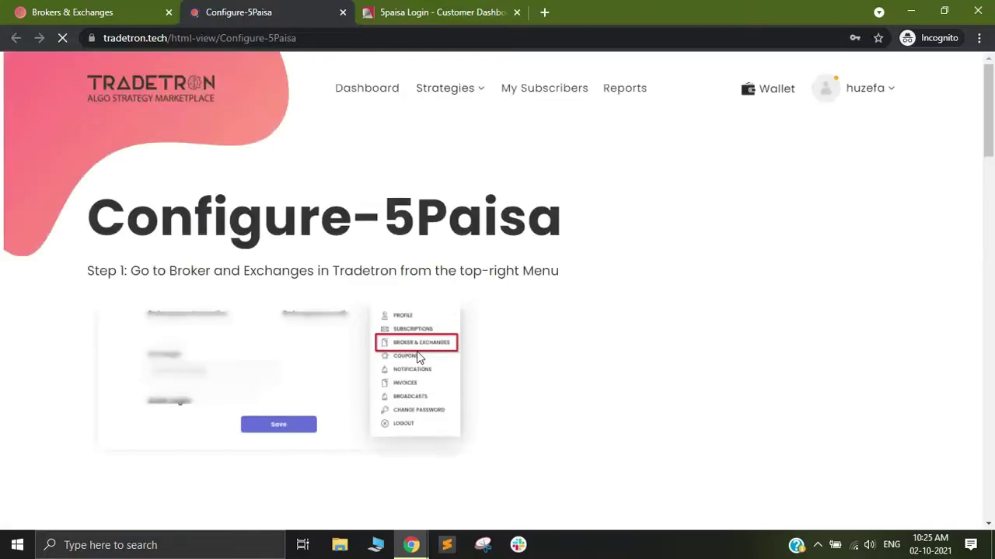
scroll(423, 311, "down", 1)
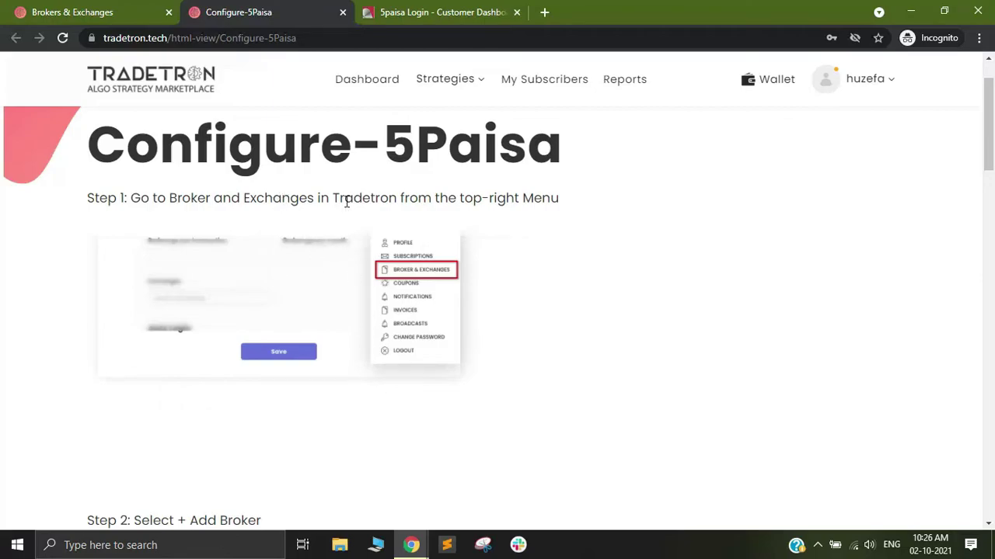
left_click(137, 10)
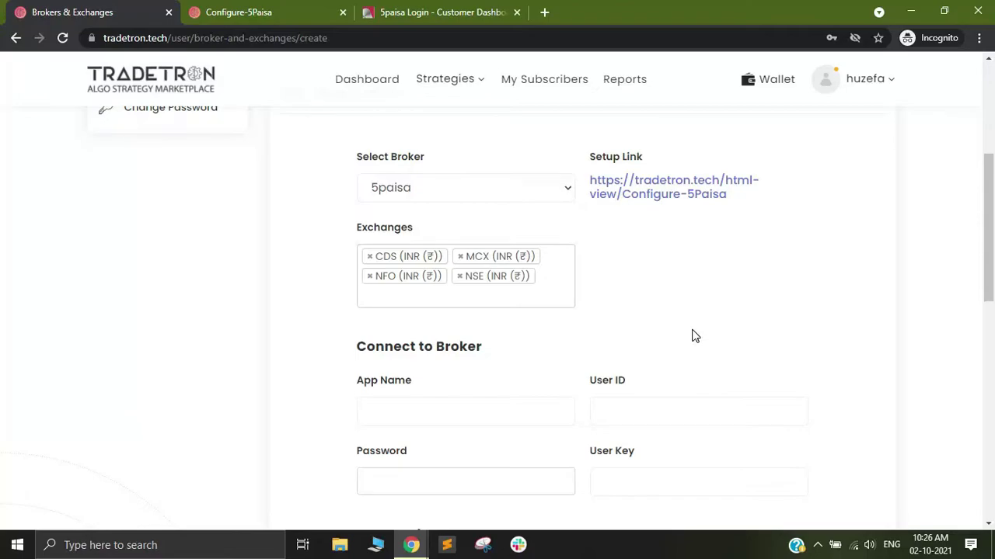
scroll(677, 300, "down", 2)
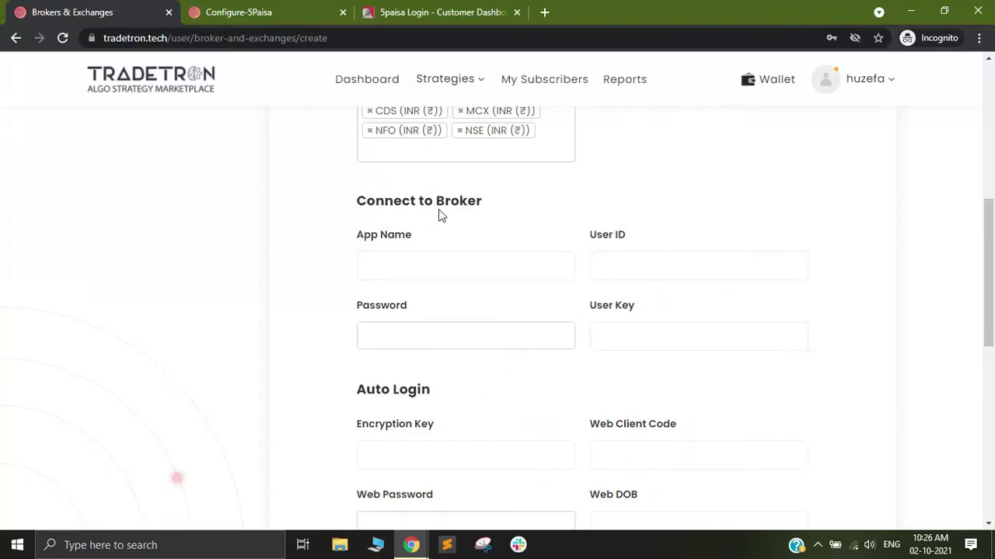
- Log in on the 5paisa tab to reach the TradeStation NIFTY50 watchlist dashboard
left_click(433, 8)
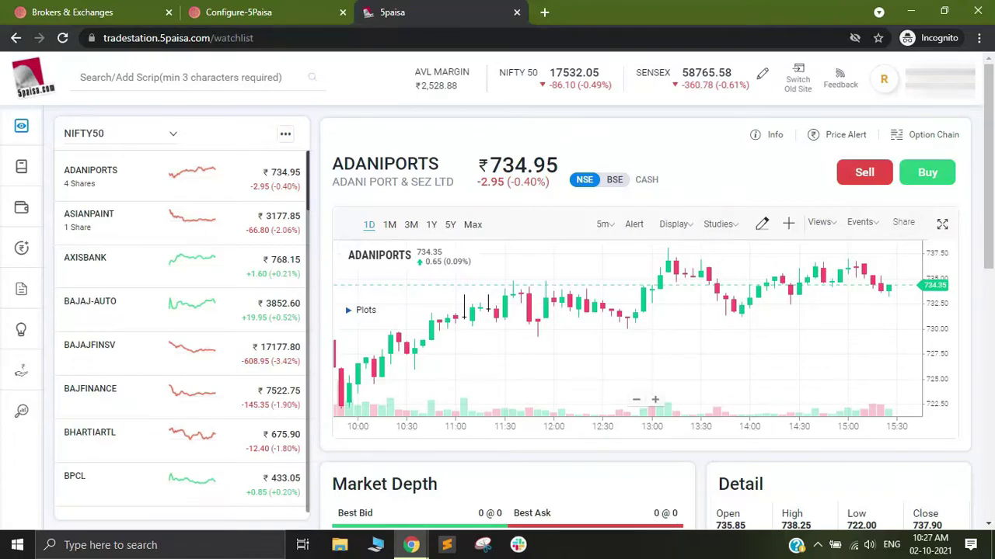
- Open Trading APIs under Utilities in the 5paisa account menu to load the Developer APIs overview
left_click(936, 87)
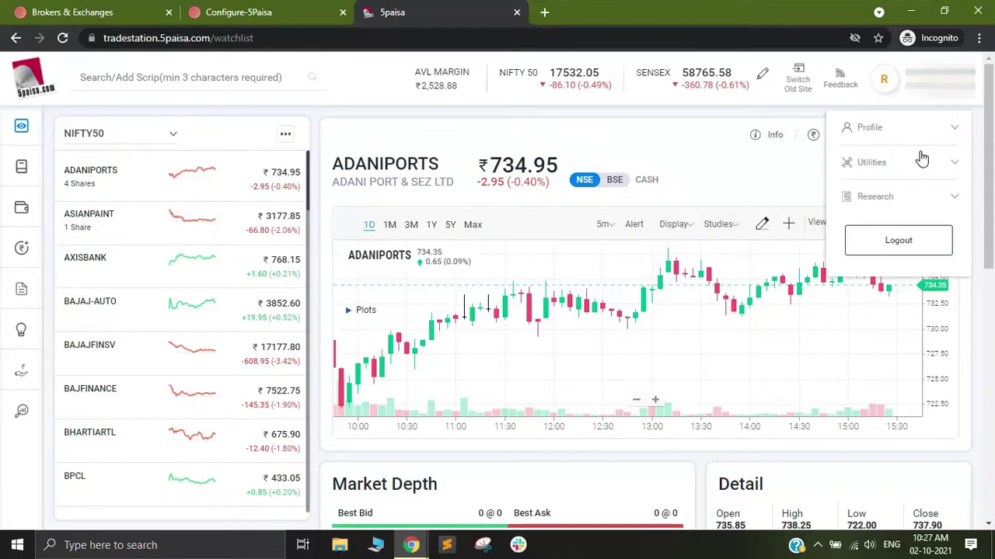
left_click(953, 164)
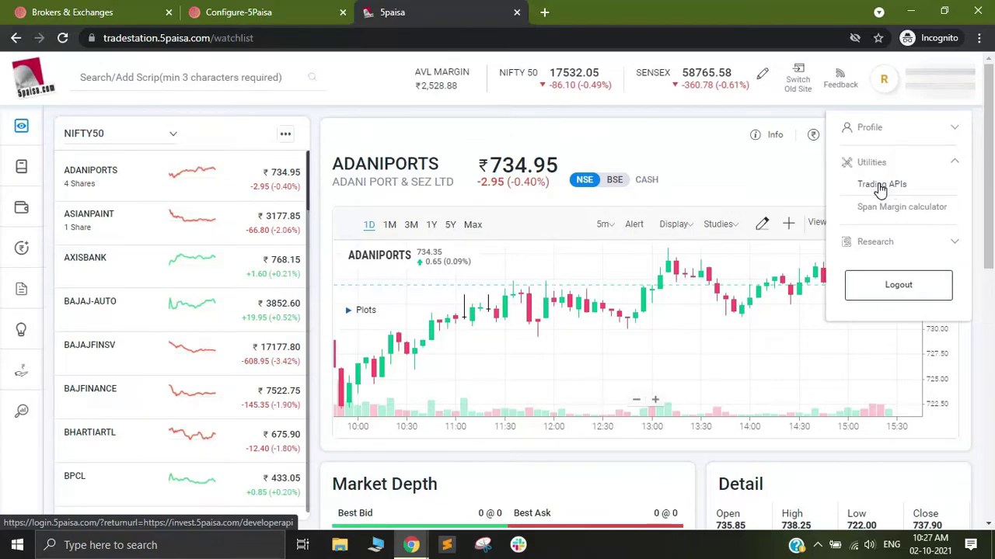
left_click(880, 187)
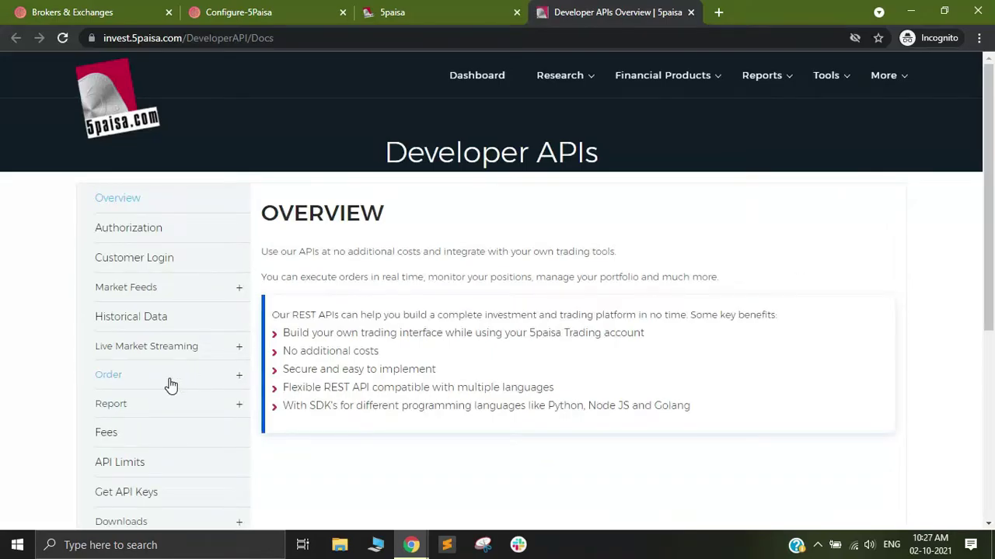
scroll(171, 385, "down", 1)
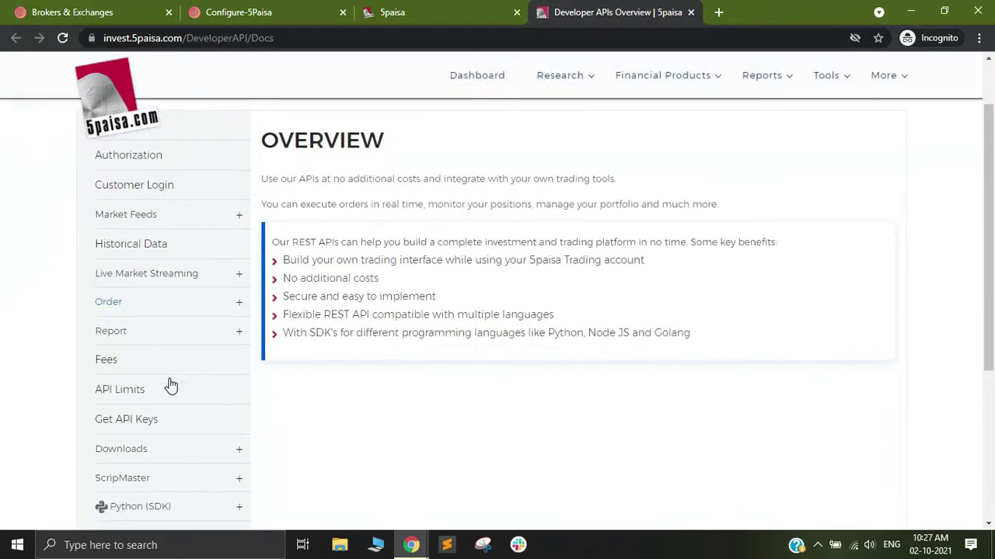
- Display the Get API Keys page with the app's User Key and Encryption Key
left_click(124, 421)
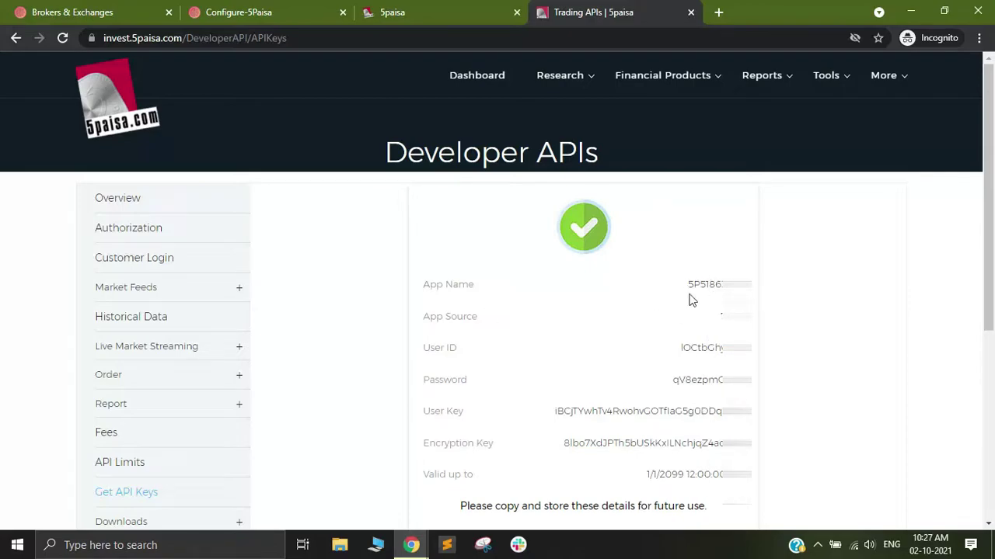
- Copy the App Name from 5paisa's API keys into Tradetron's App Name field
left_click(70, 7)
scroll(478, 370, "up", 1)
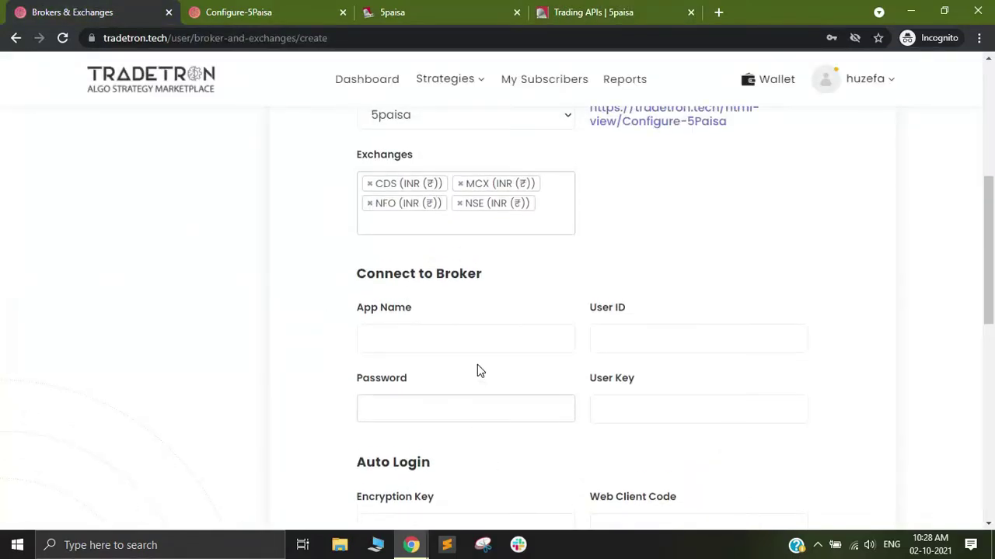
scroll(477, 371, "down", 1)
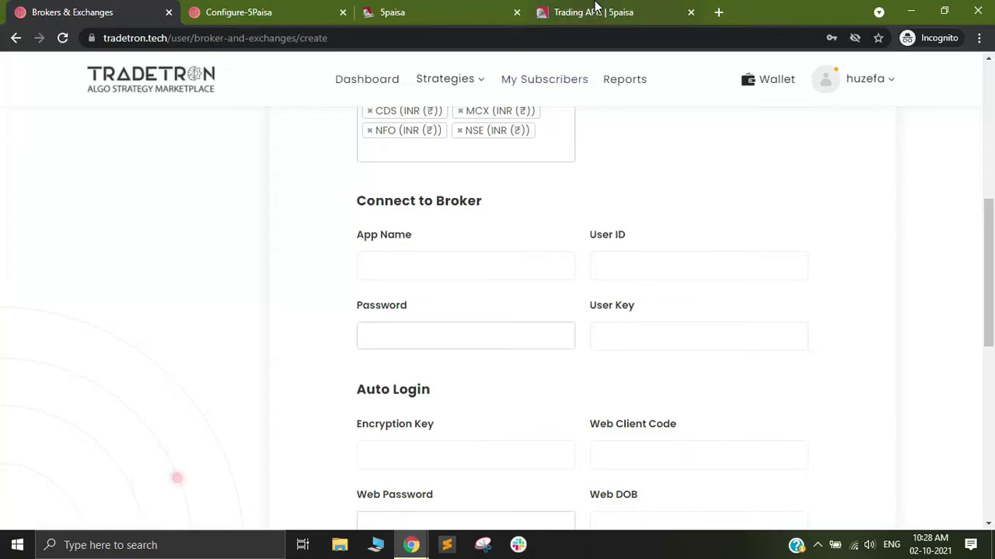
left_click(639, 6)
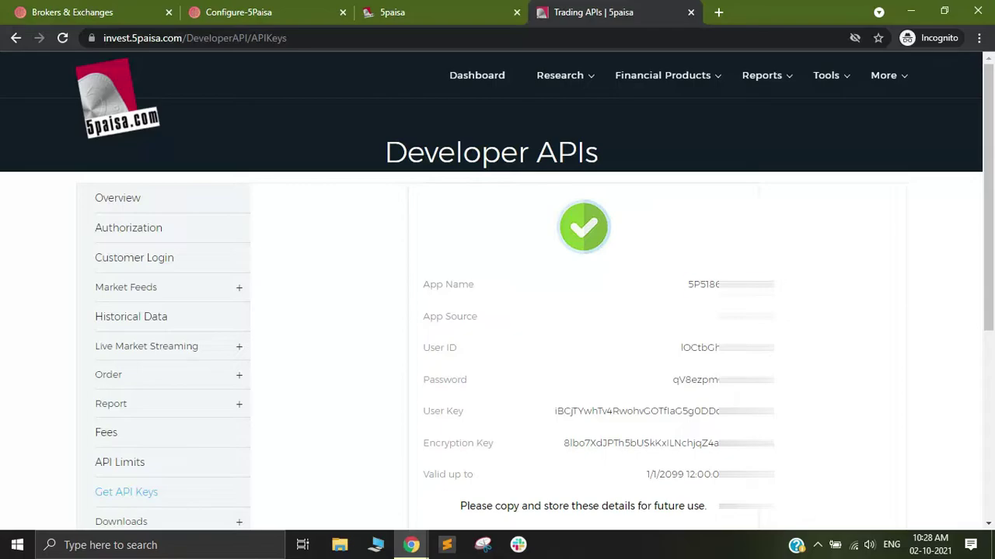
double_click(707, 285)
right_click(718, 287)
left_click(750, 298)
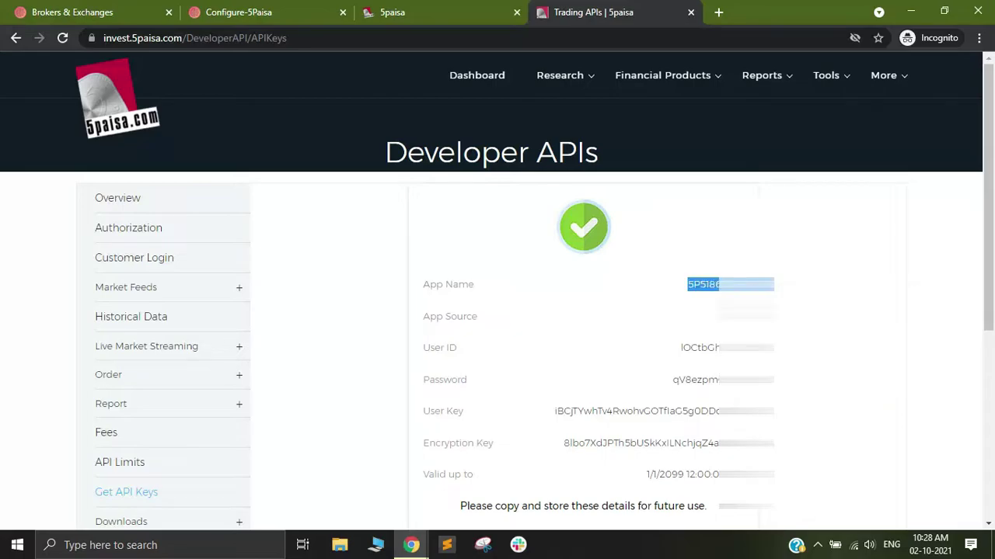
left_click(83, 7)
left_click(413, 266)
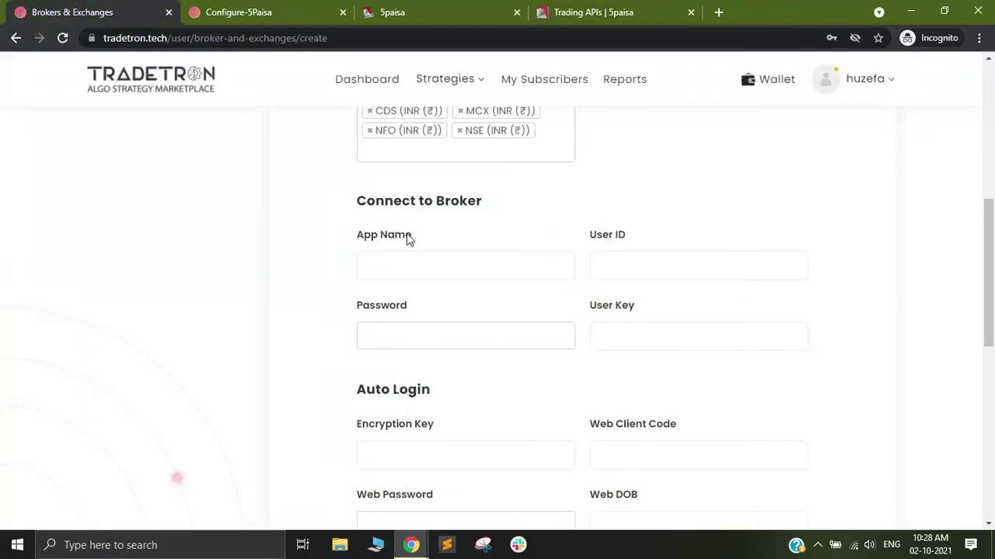
right_click(412, 266)
left_click(461, 378)
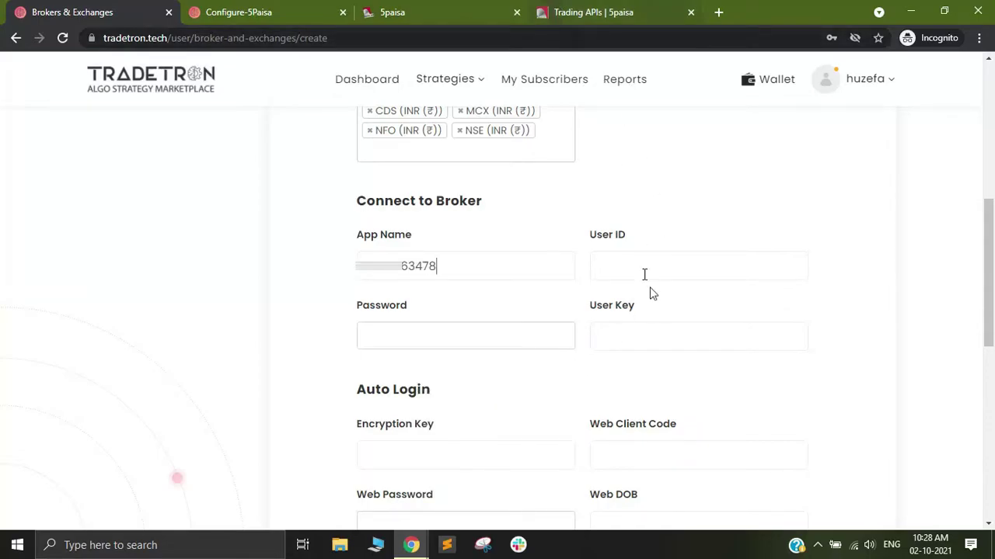
- Copy the 5paisa User ID into Tradetron's User ID field
left_click(560, 6)
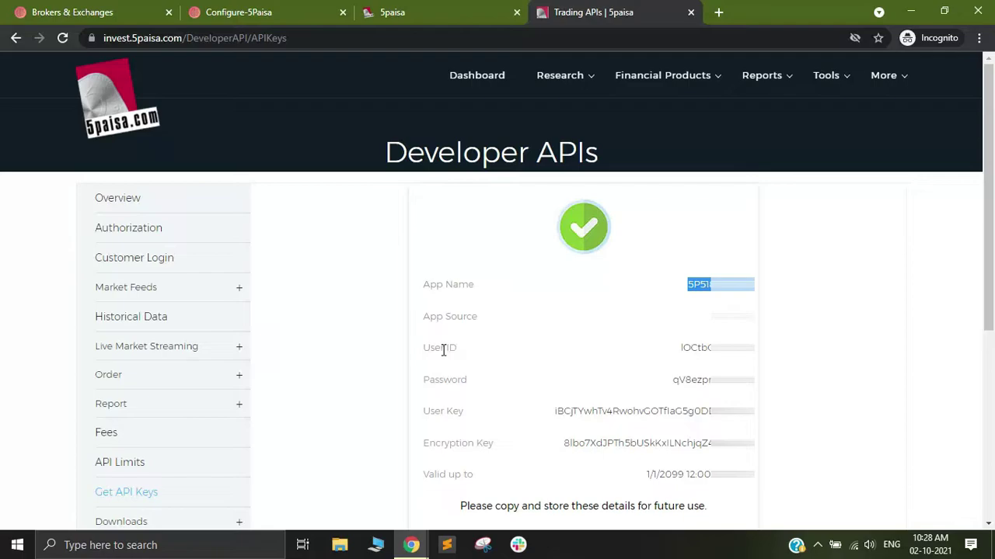
double_click(700, 347)
right_click(711, 350)
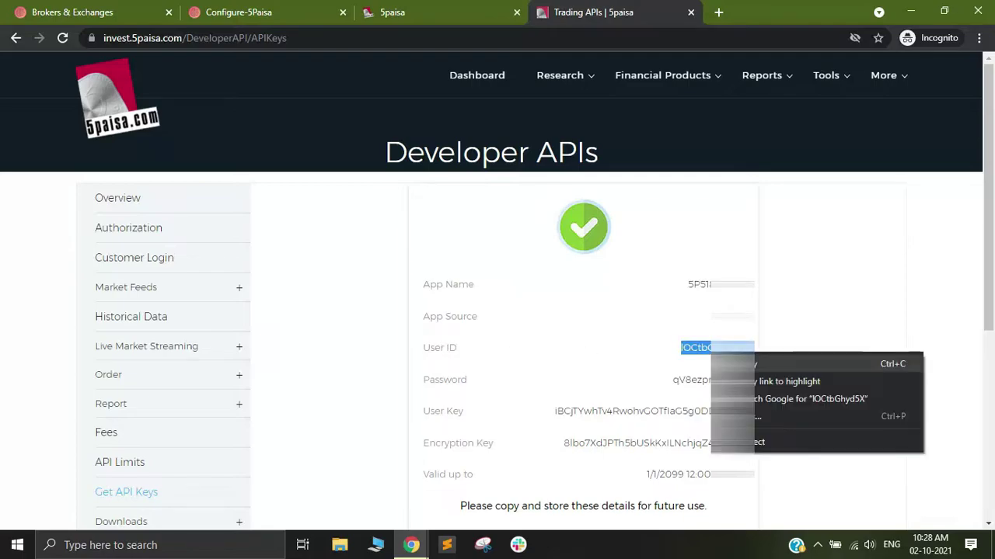
left_click(777, 363)
left_click(94, 12)
right_click(625, 272)
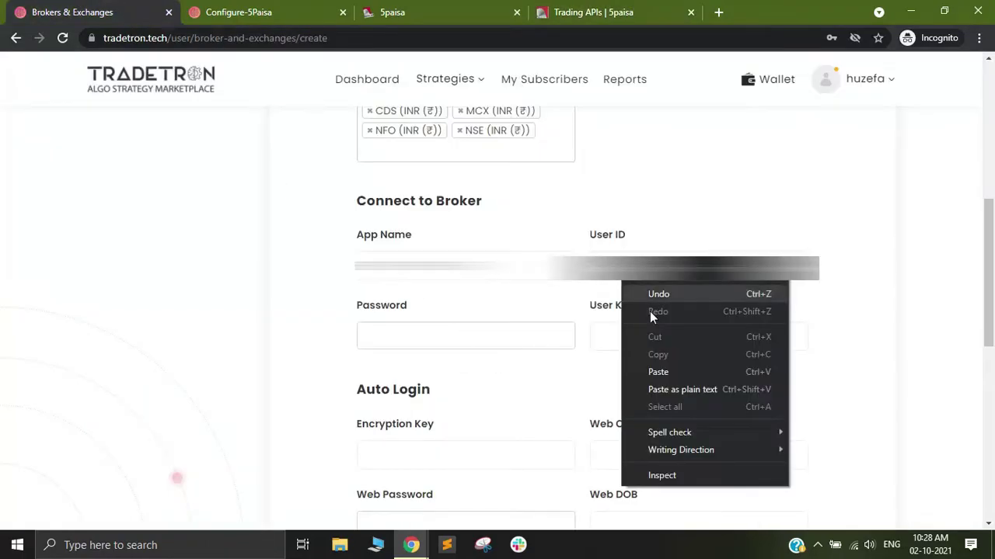
left_click(656, 371)
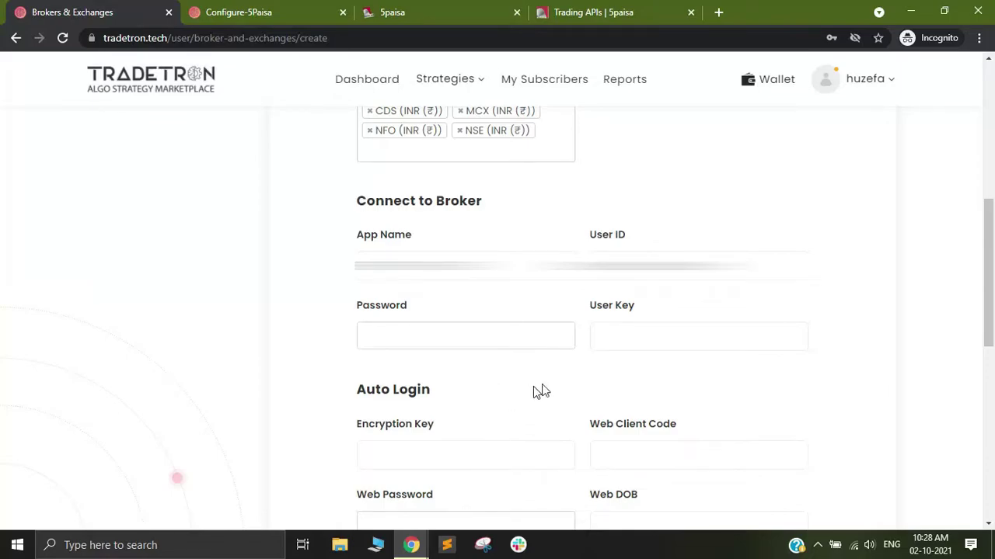
- Copy the 5paisa API Password into Tradetron's Password field
left_click(598, 11)
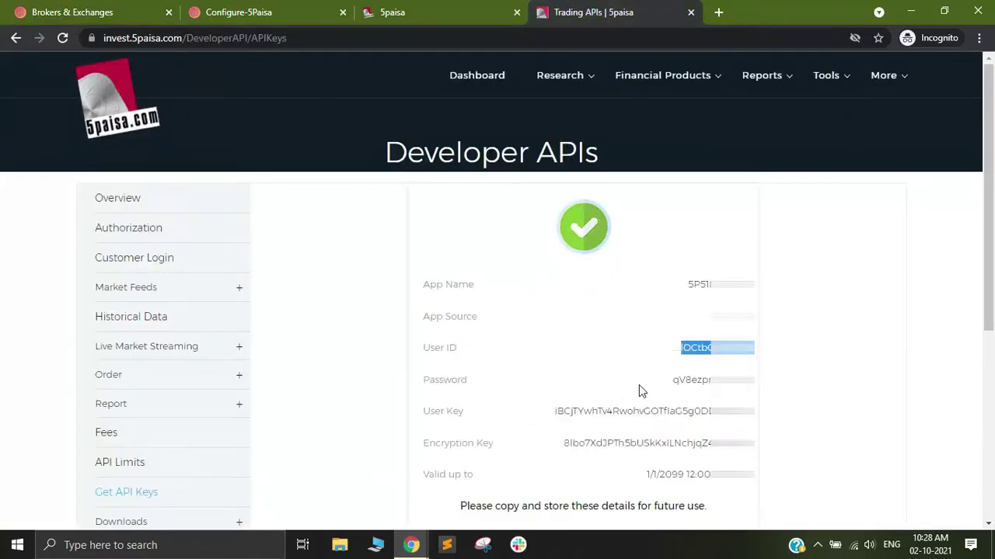
double_click(693, 379)
right_click(693, 371)
left_click(723, 384)
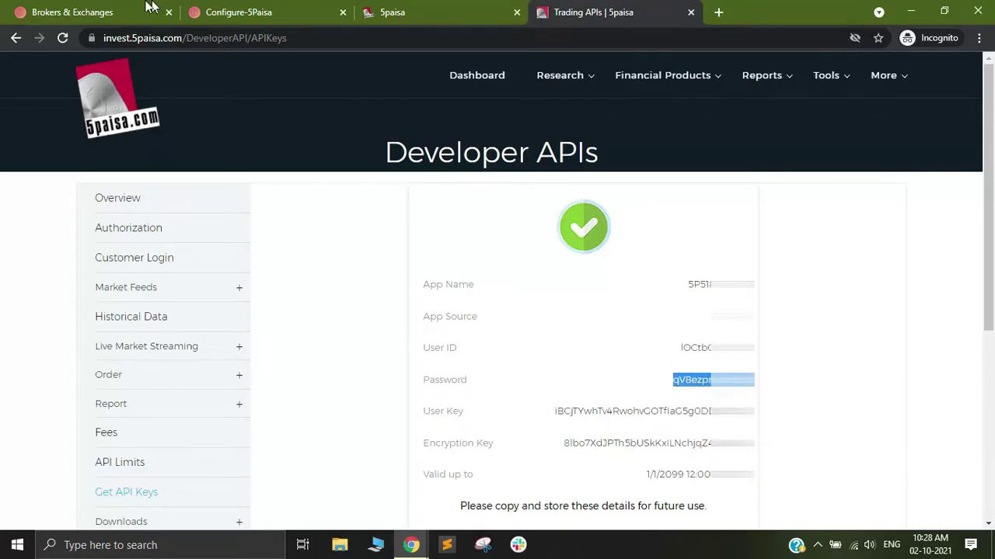
left_click(150, 6)
right_click(488, 335)
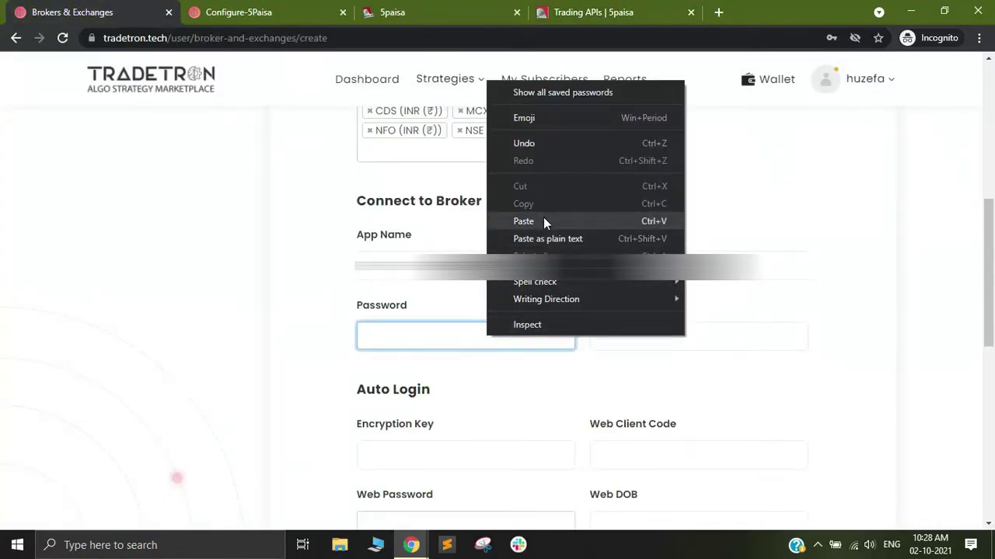
left_click(543, 219)
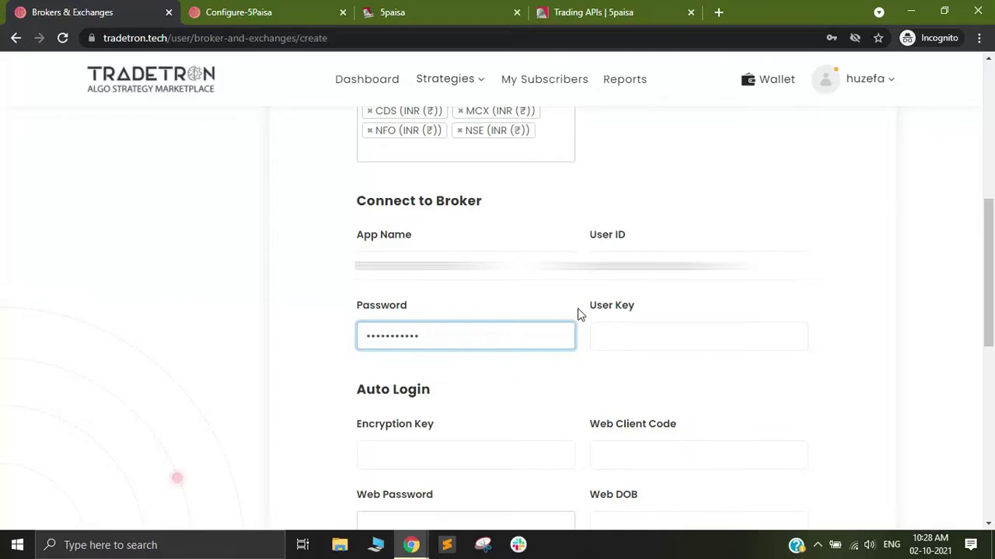
- Copy the 5paisa User Key into Tradetron's User Key field
left_click(614, 11)
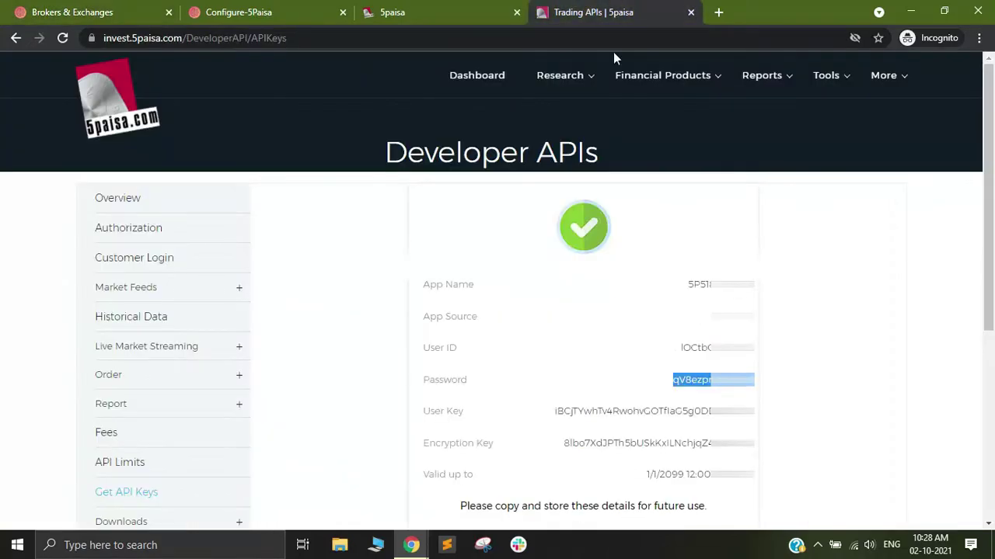
double_click(615, 409)
right_click(614, 409)
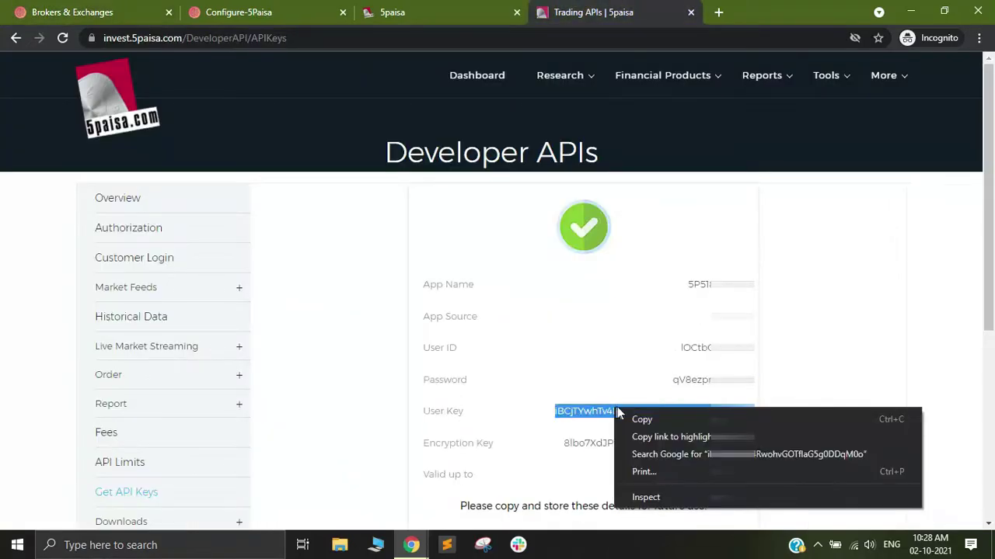
left_click(645, 419)
left_click(149, 8)
left_click(617, 338)
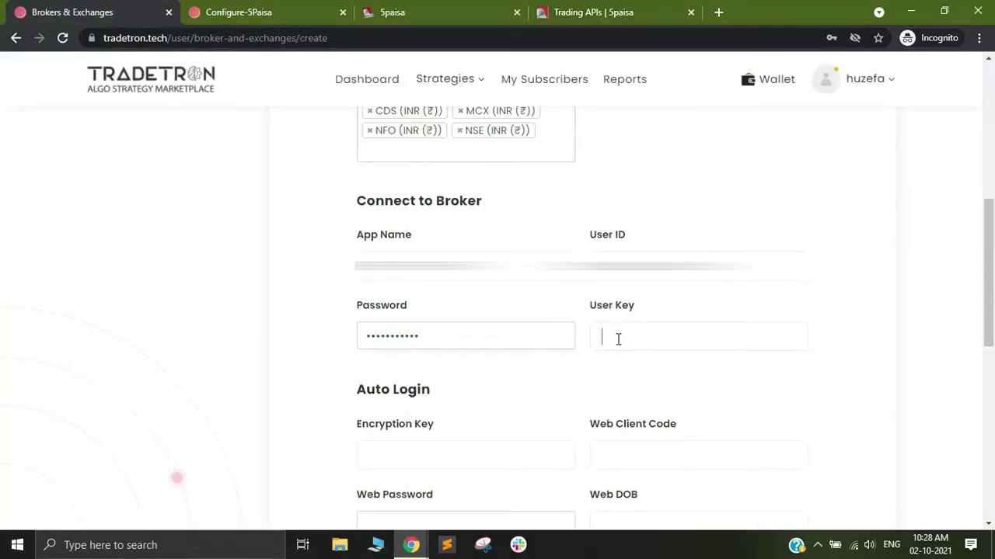
right_click(617, 339)
left_click(646, 224)
left_click(655, 387)
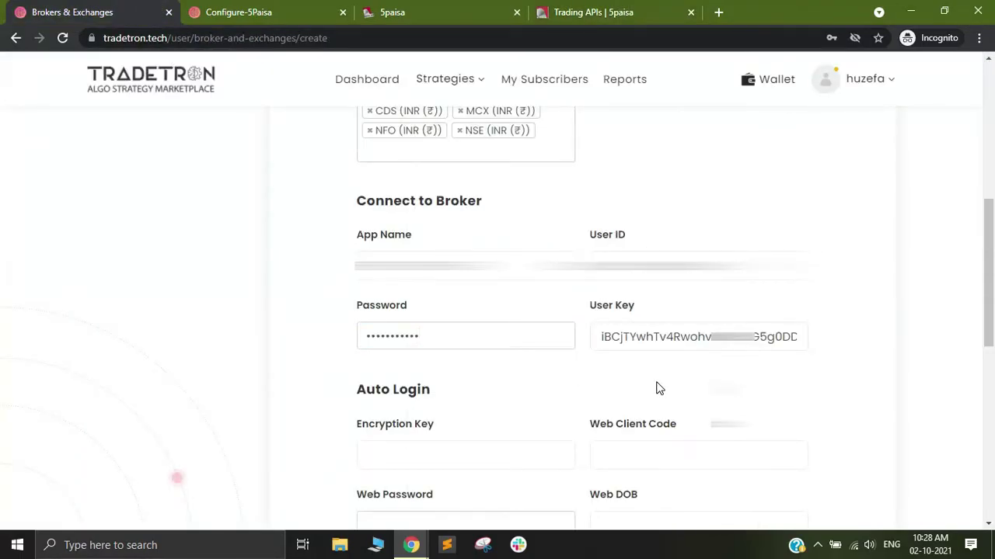
scroll(660, 386, "down", 2)
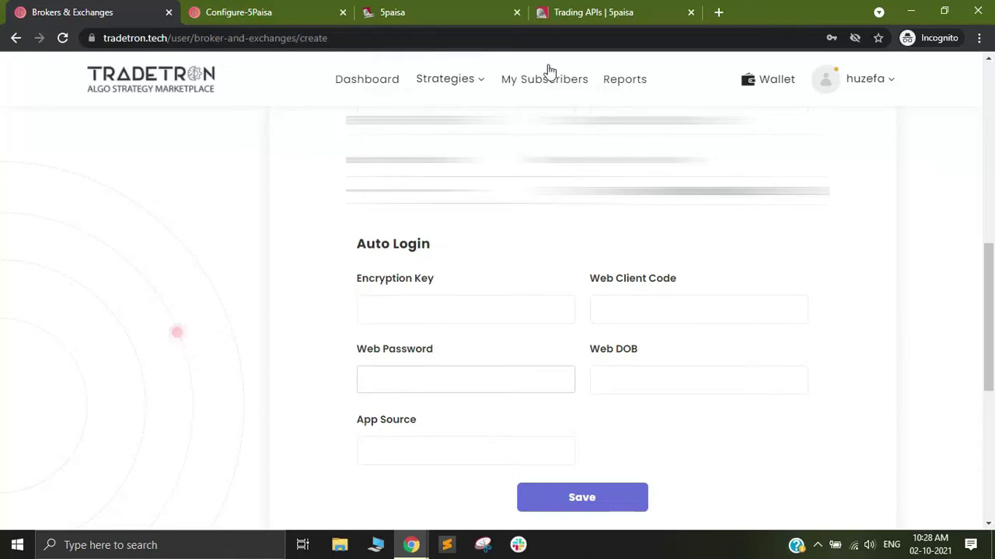
- Copy the 5paisa Encryption Key into Tradetron's Encryption Key field
left_click(591, 11)
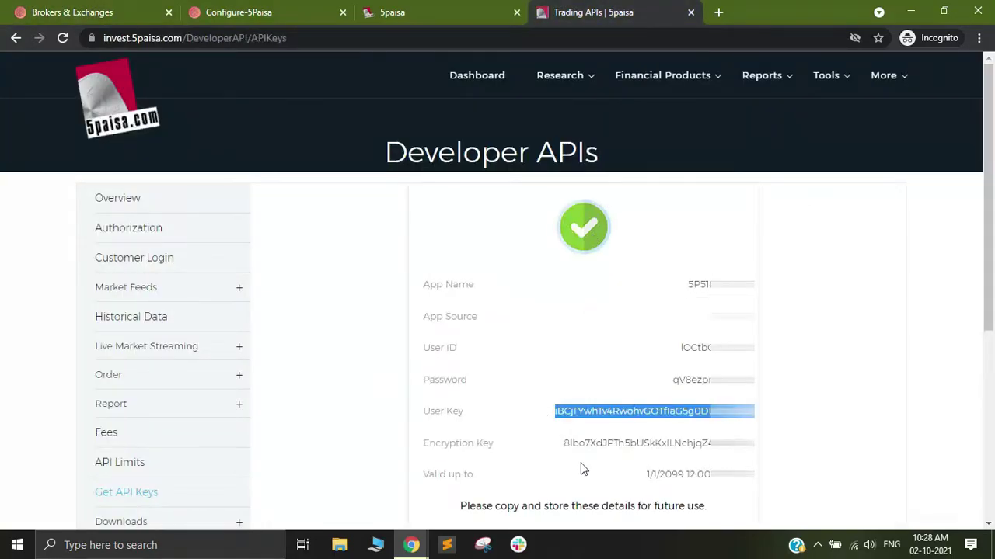
double_click(637, 449)
right_click(637, 451)
left_click(674, 365)
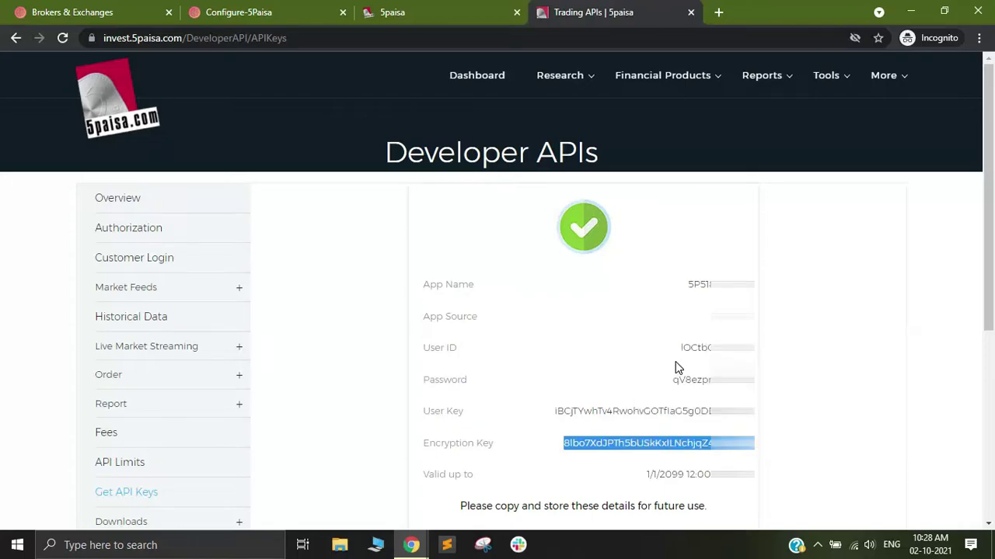
left_click(69, 11)
right_click(411, 313)
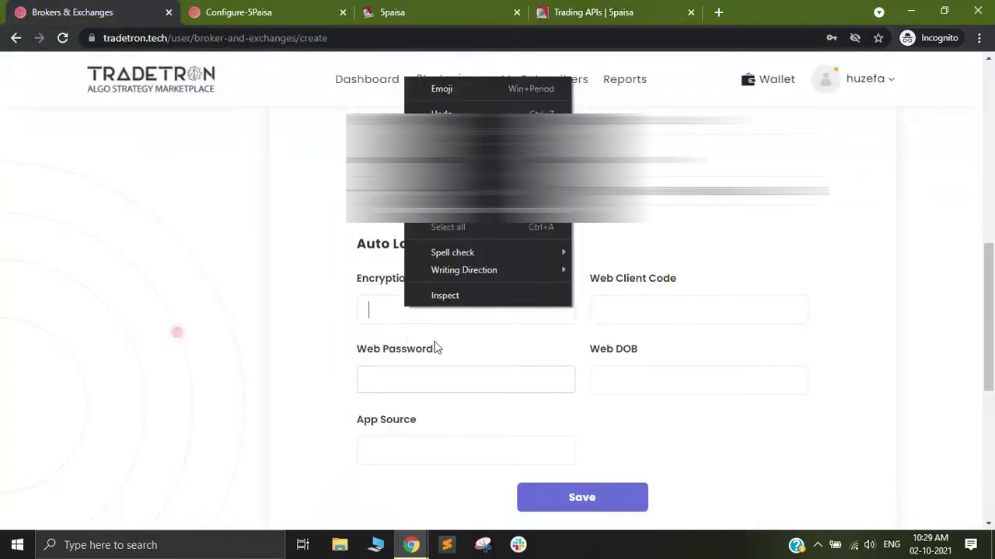
left_click(435, 210)
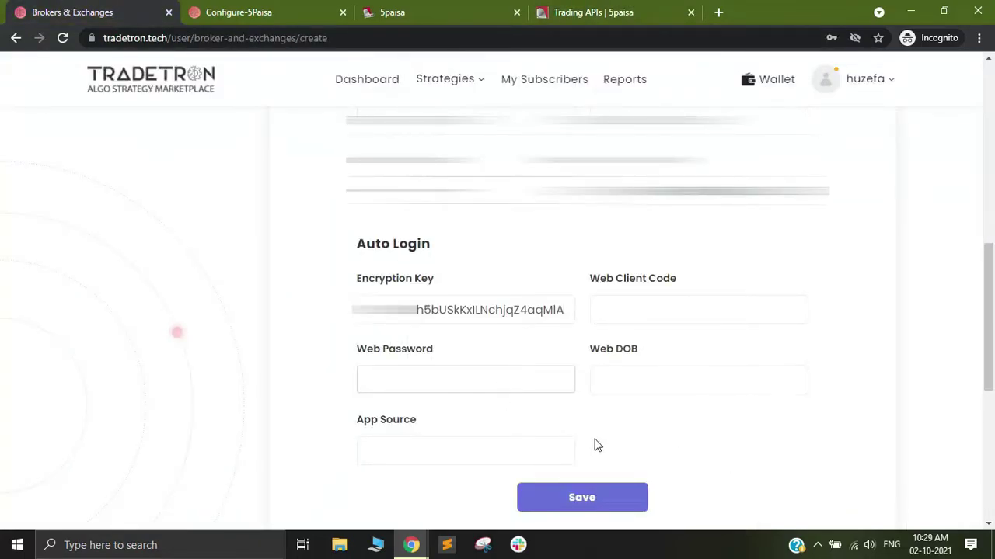
- Copy the 5paisa App Source value into Tradetron's App Source field
left_click(408, 453)
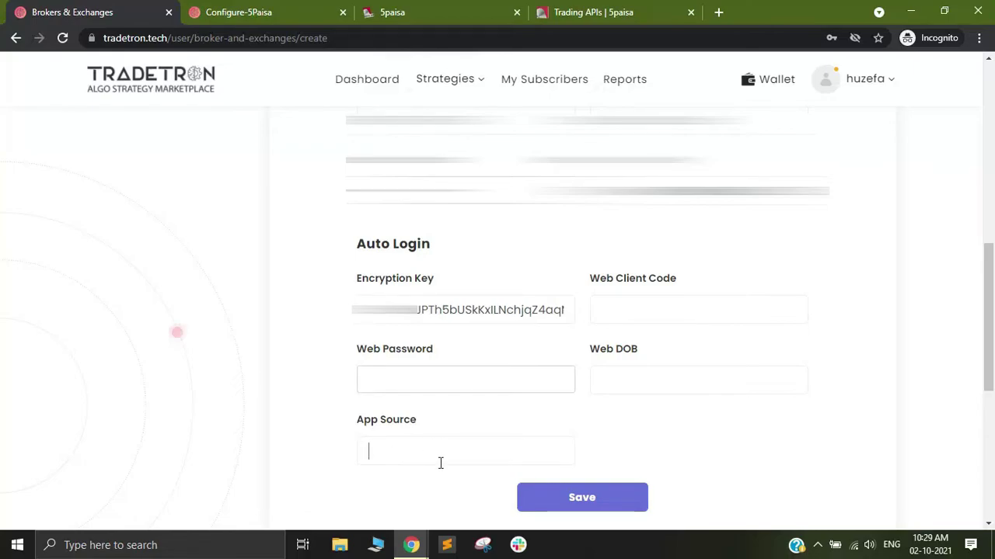
left_click(590, 11)
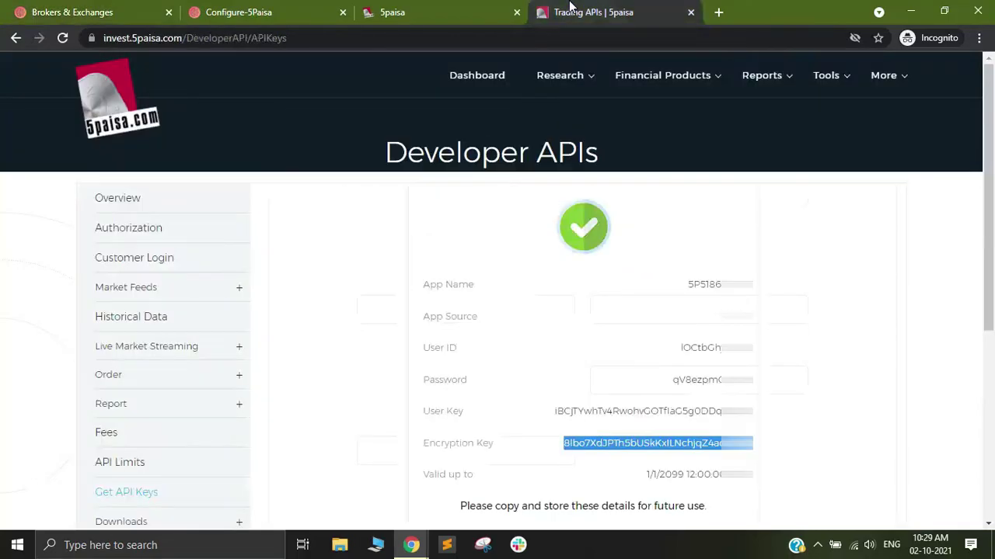
double_click(727, 317)
right_click(723, 320)
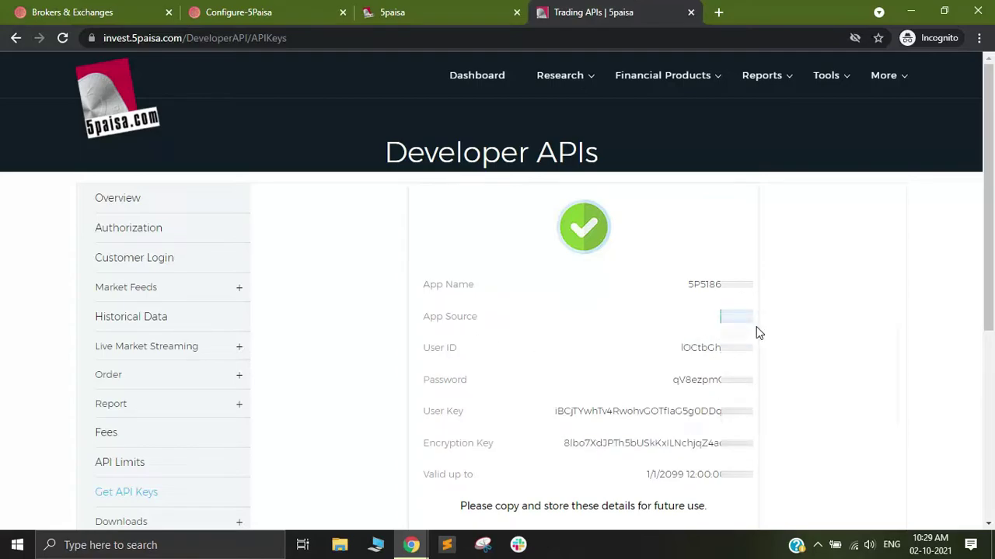
left_click(47, 12)
right_click(394, 442)
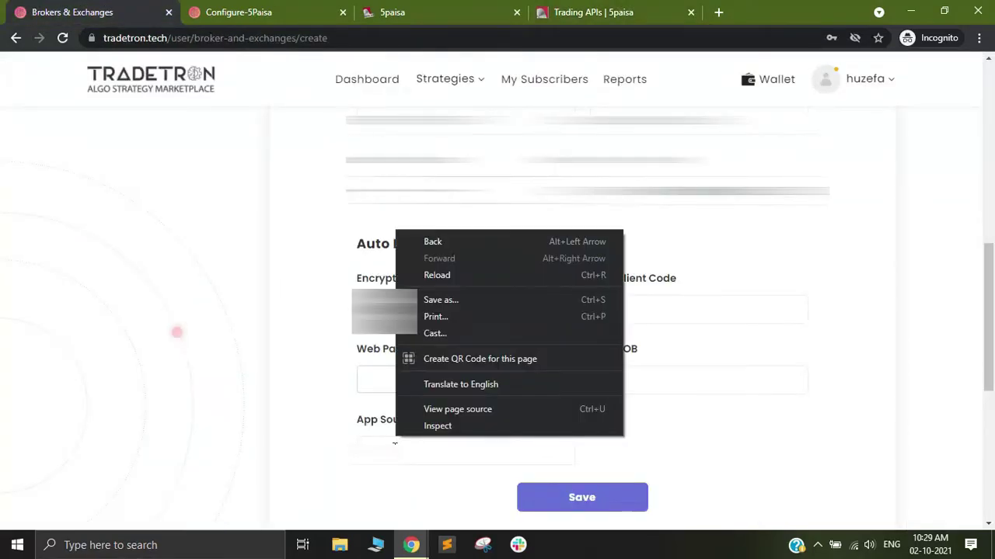
right_click(396, 311)
left_click(447, 334)
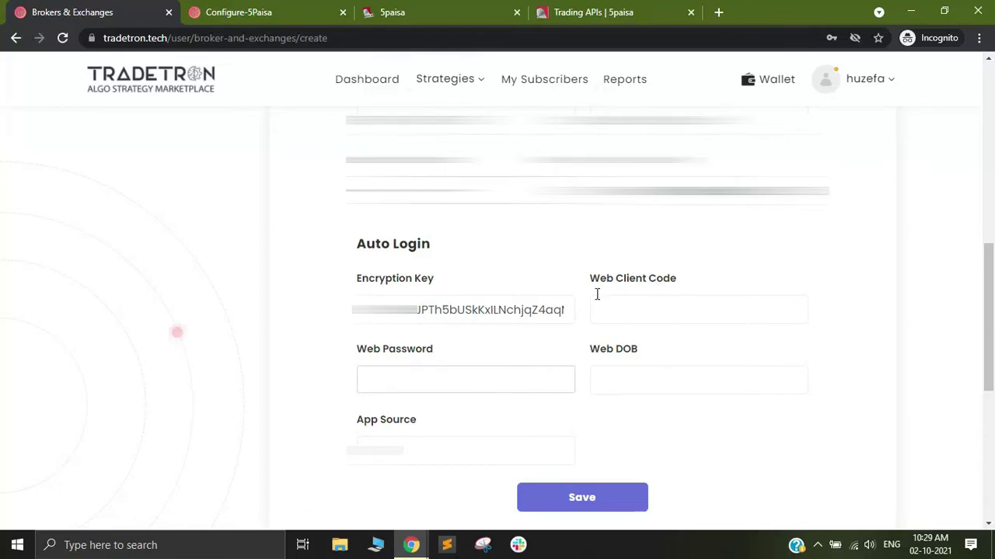
- Look up the client code on the 5paisa tab and enter it in Tradetron's Web Client Code field
left_click(466, 12)
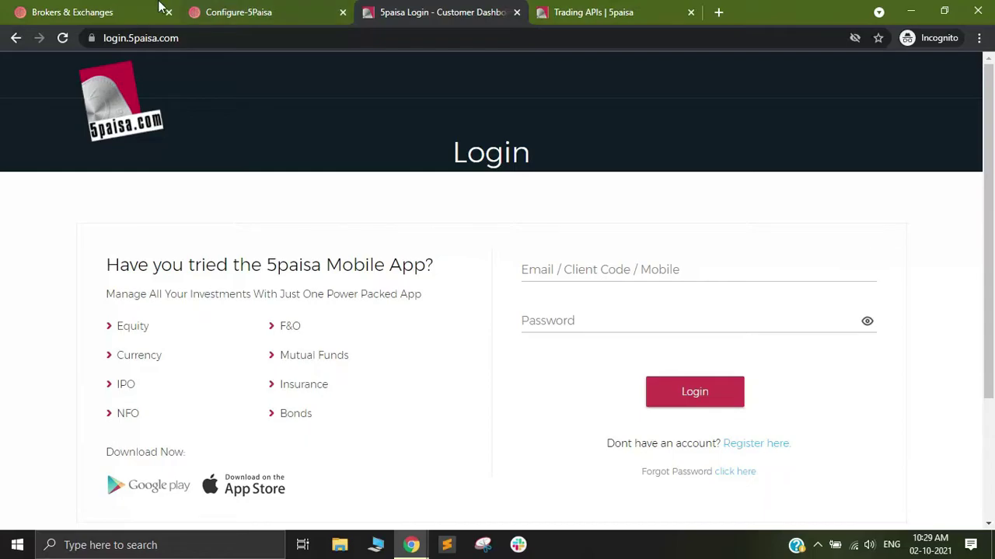
left_click(72, 9)
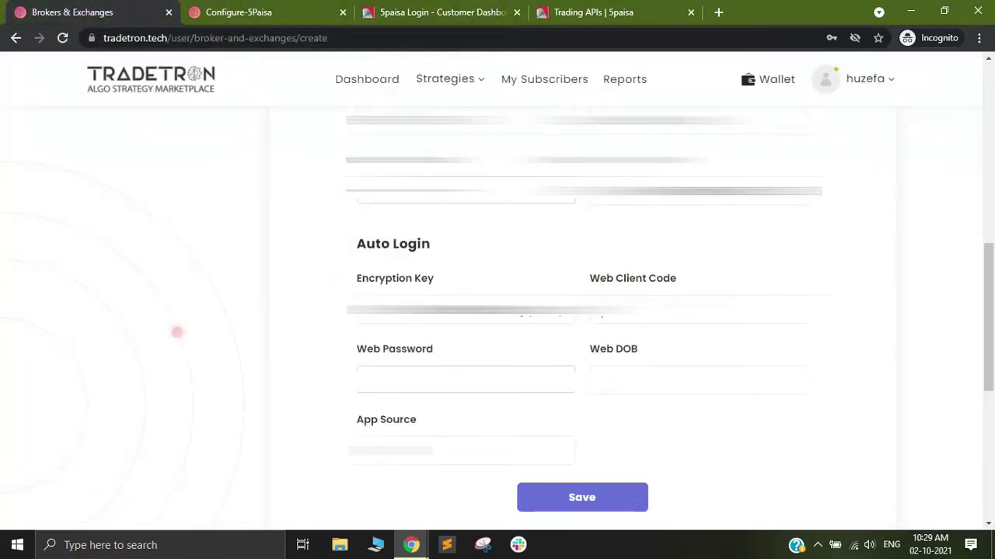
left_click(602, 311)
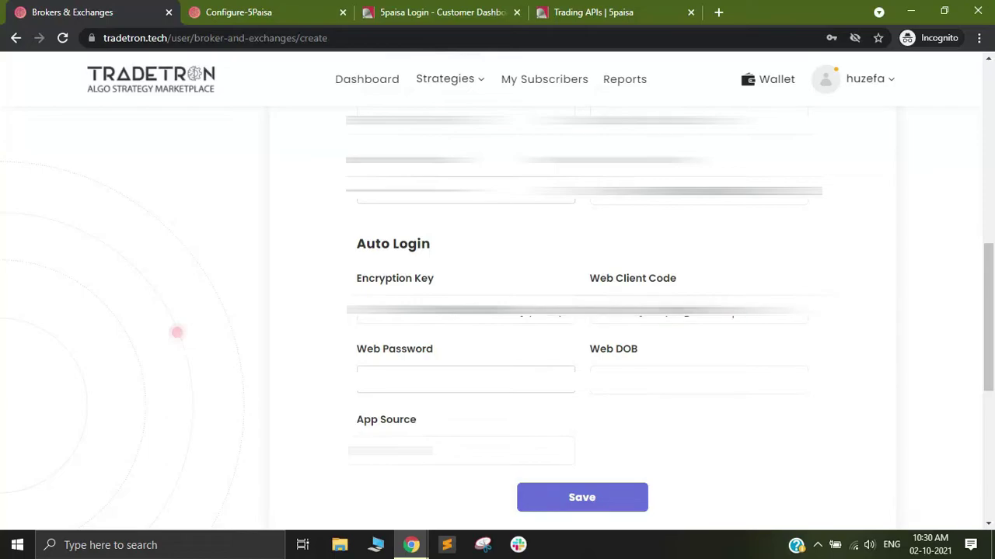
- Enter the 5paisa login password in Web Password and fill in the Web DOB
key("Tab")
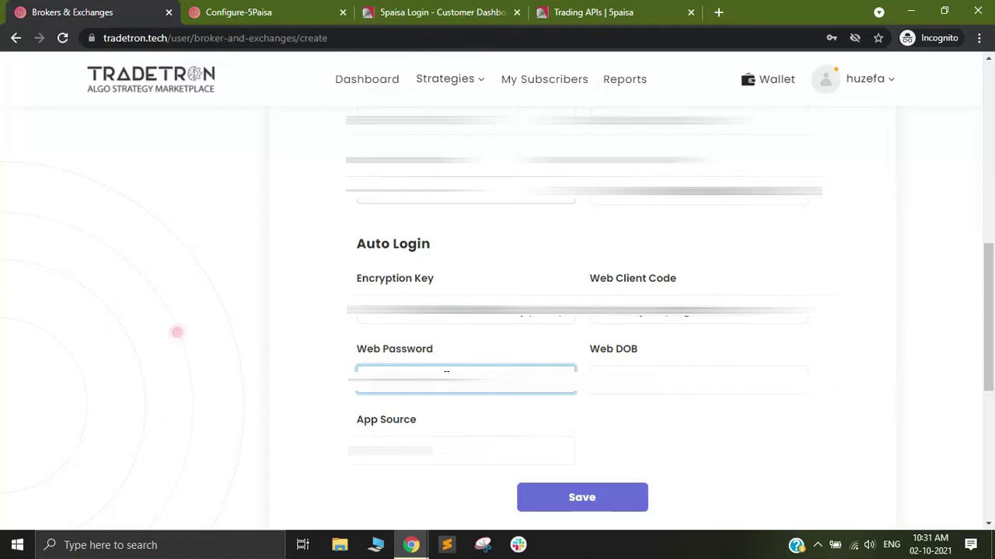
left_click(177, 333)
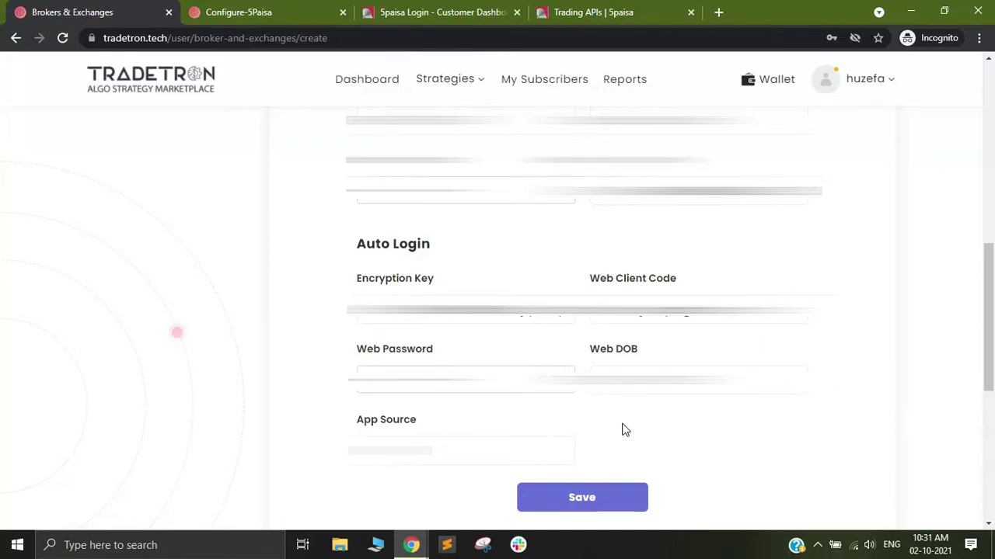
- Save the 5paisa broker settings so 5paisa lists CDS, MCX, NFO and NSE exchanges
left_click(575, 497)
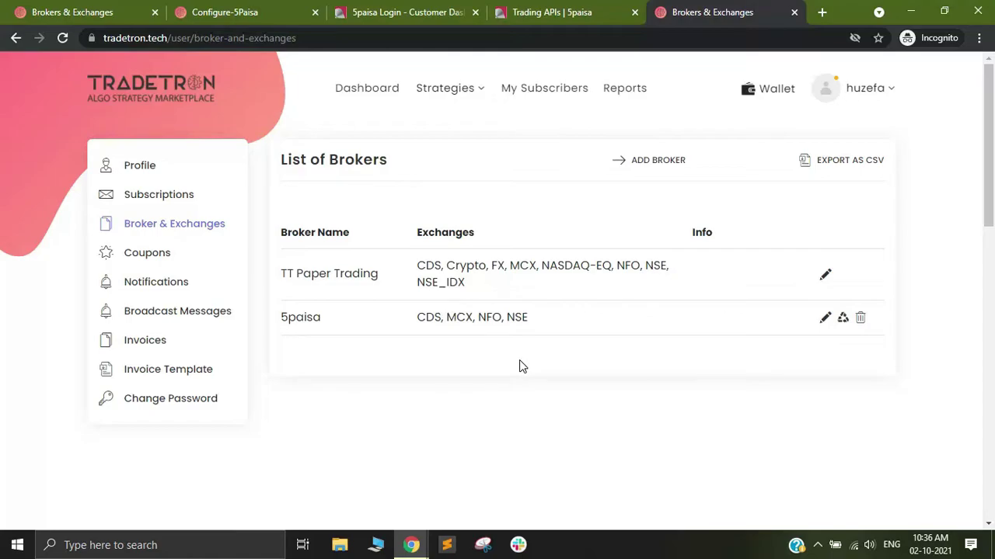
- Duplicate the 'Buy 1 share of ITC and exit after 1 min' strategy from itc.tradetron.tech
left_click(825, 13)
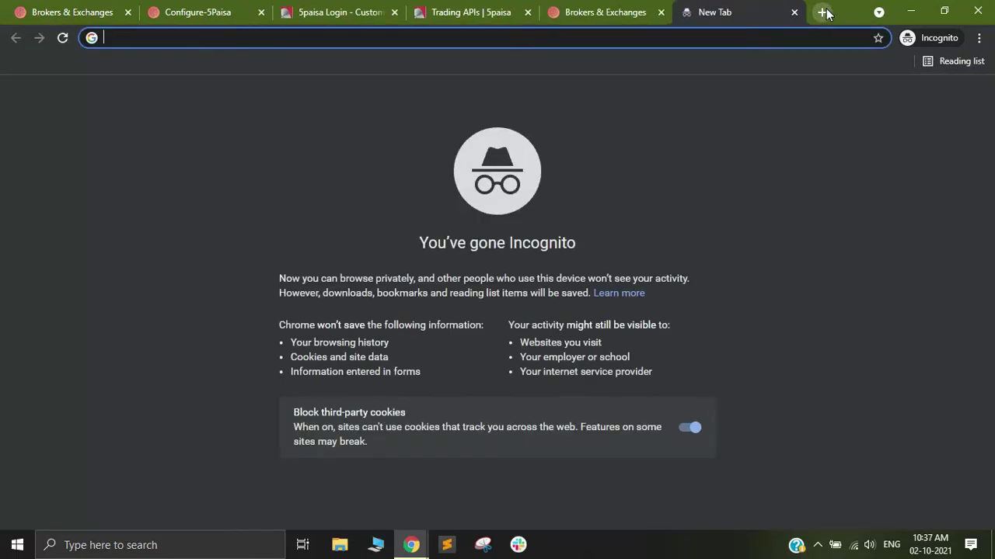
type("itc.tradetron.tech")
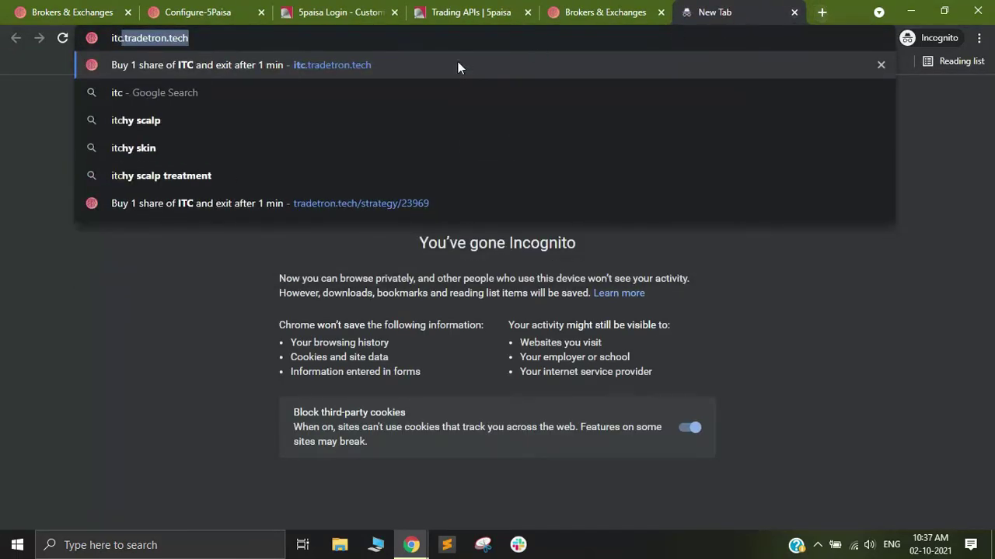
left_click(325, 66)
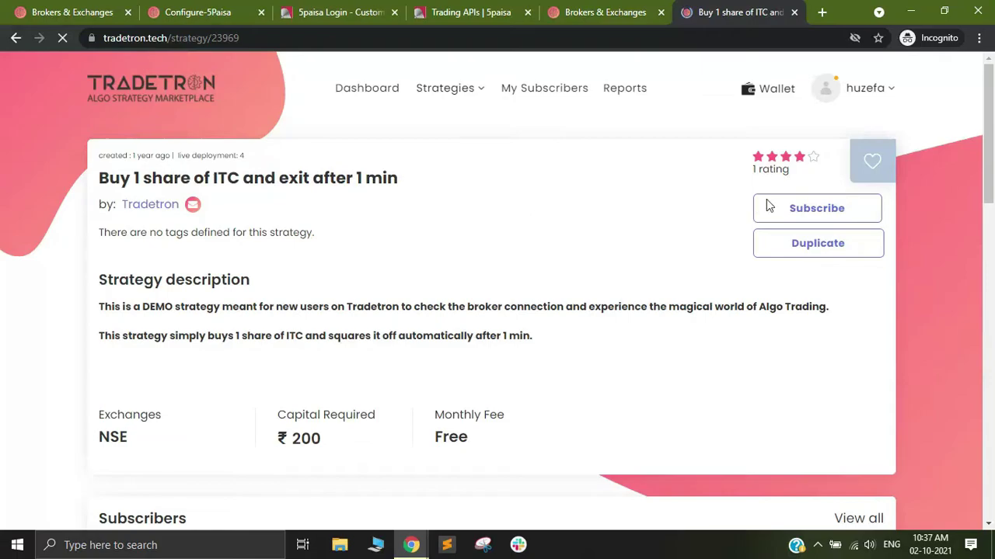
left_click(830, 253)
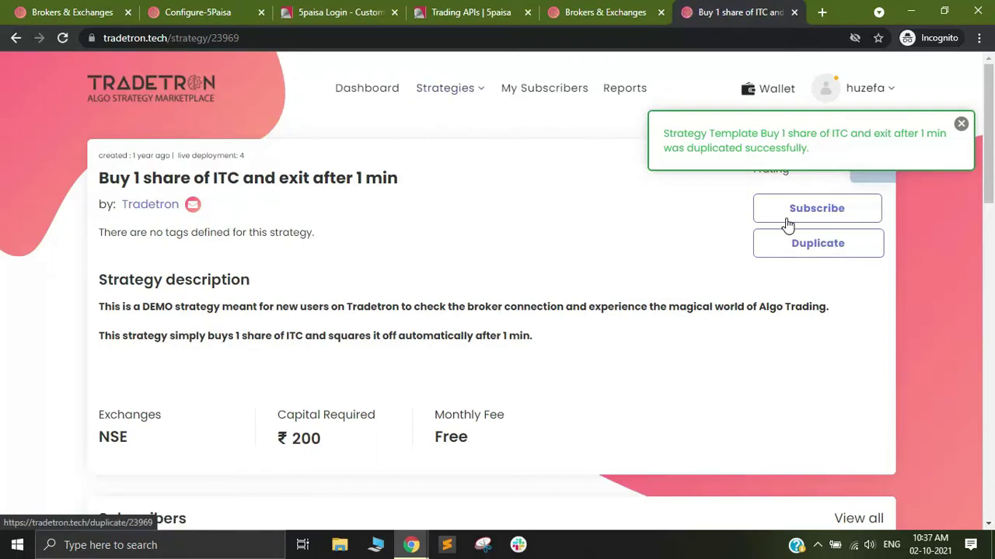
- Start deploying the duplicated ITC strategy from My Strategies
left_click(443, 92)
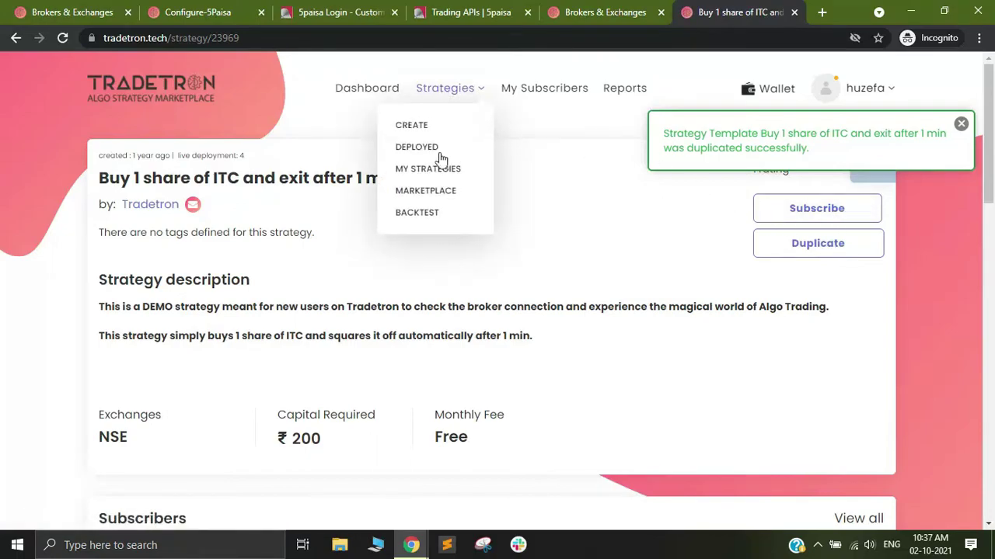
left_click(412, 171)
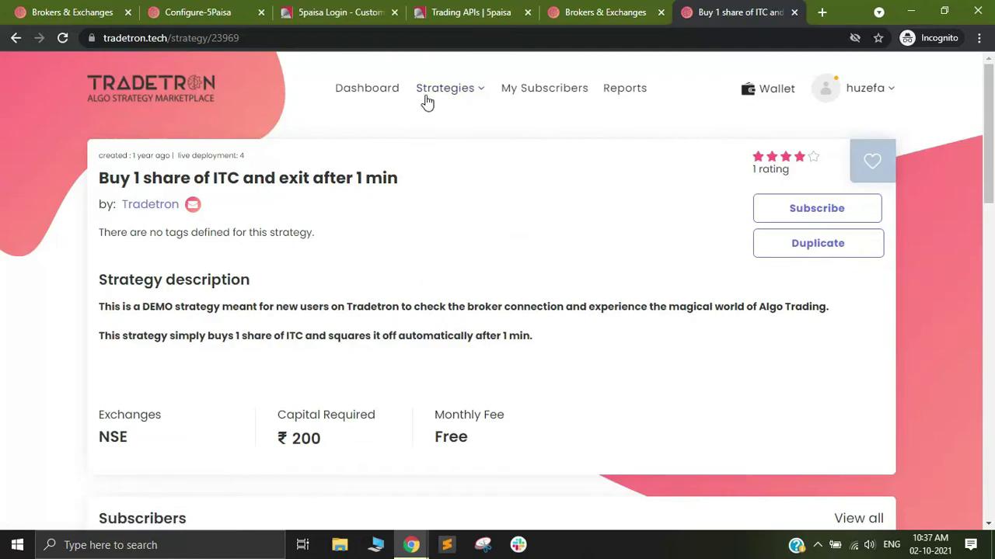
left_click(436, 169)
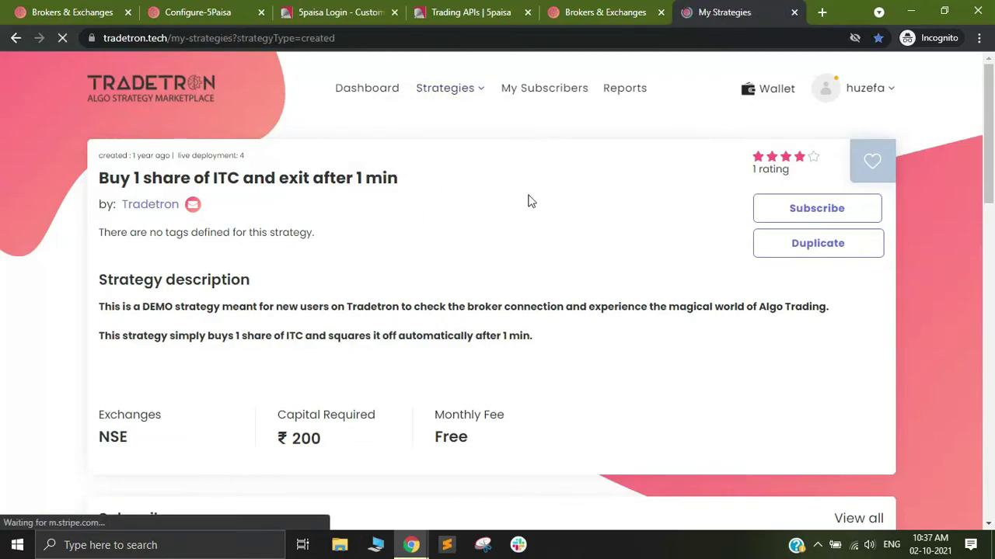
left_click(841, 250)
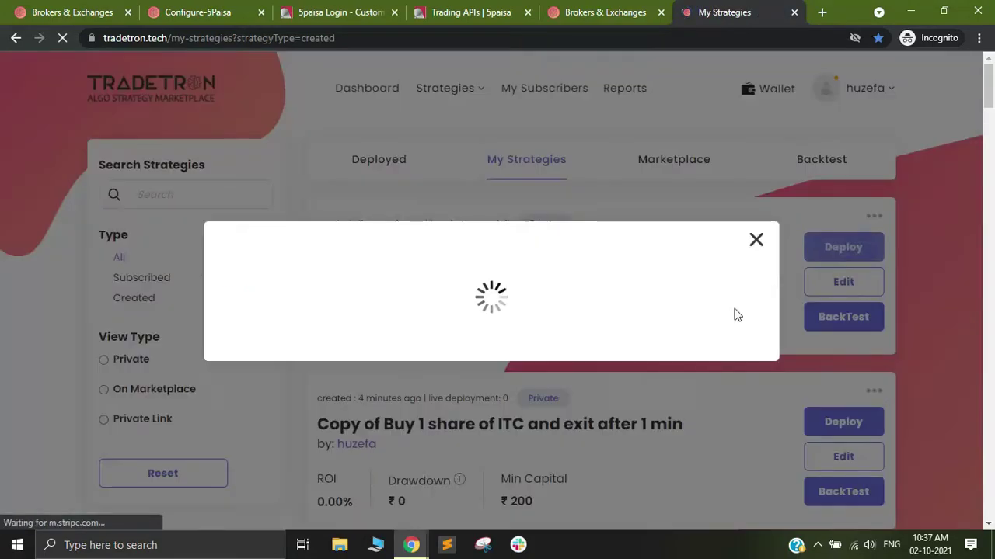
- Deploy it with Live Auto execution and 5paisa as NSE broker, then view deployed strategies
left_click(483, 300)
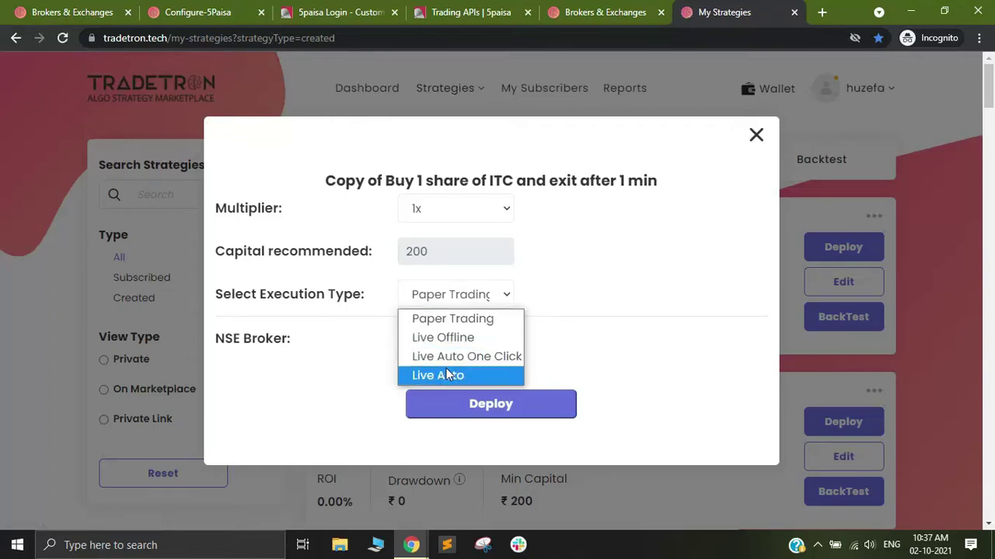
left_click(463, 376)
left_click(471, 339)
left_click(455, 382)
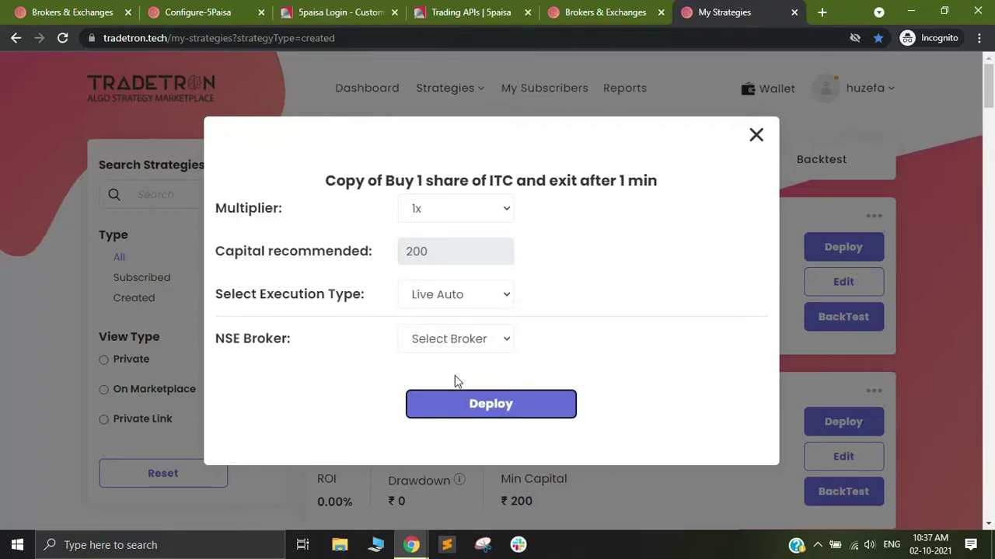
left_click(463, 341)
left_click(448, 381)
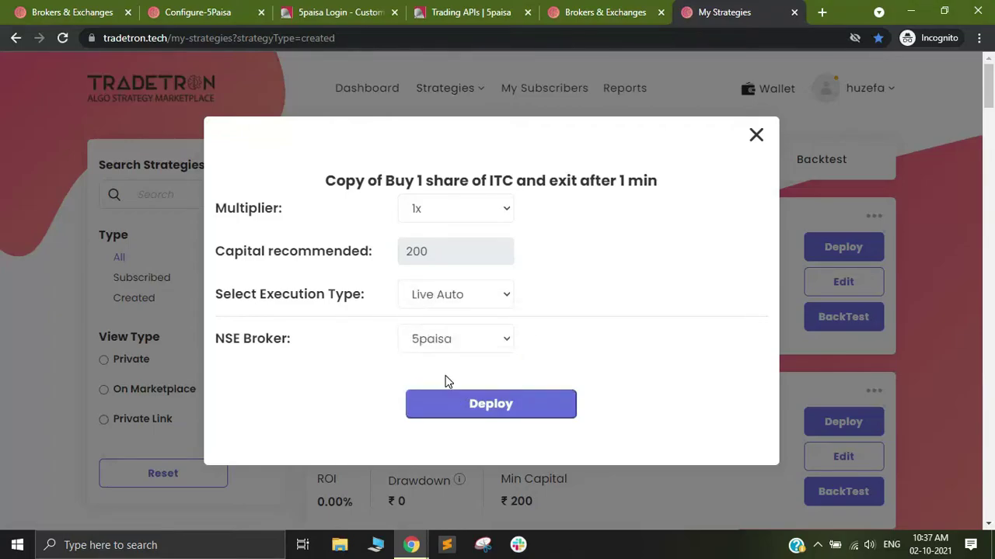
left_click(486, 406)
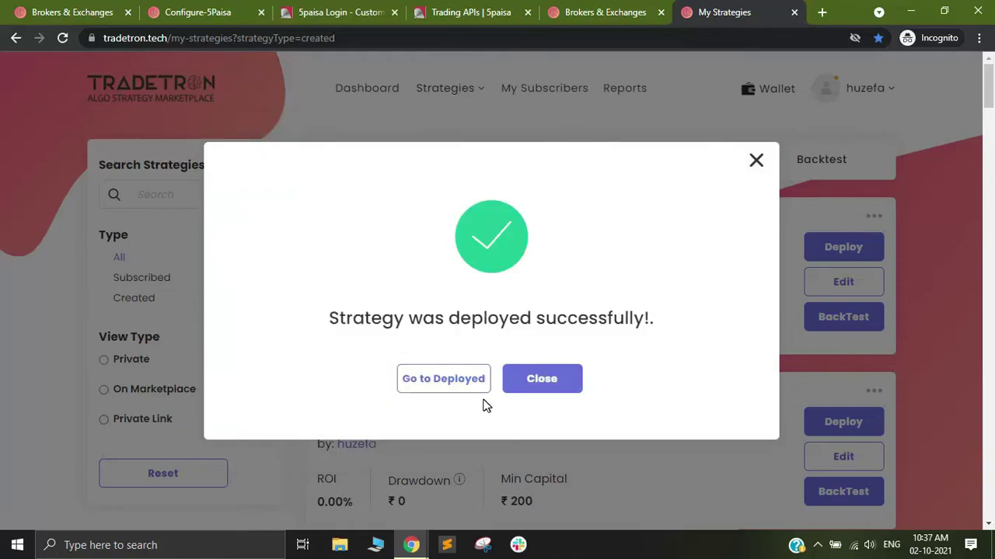
left_click(440, 384)
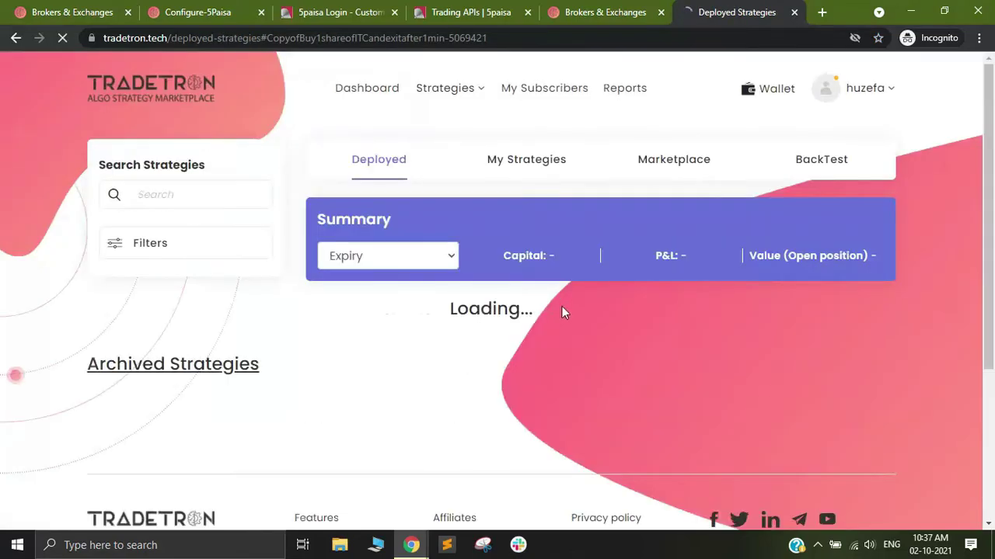
scroll(311, 355, "down", 3)
scroll(350, 217, "up", 3)
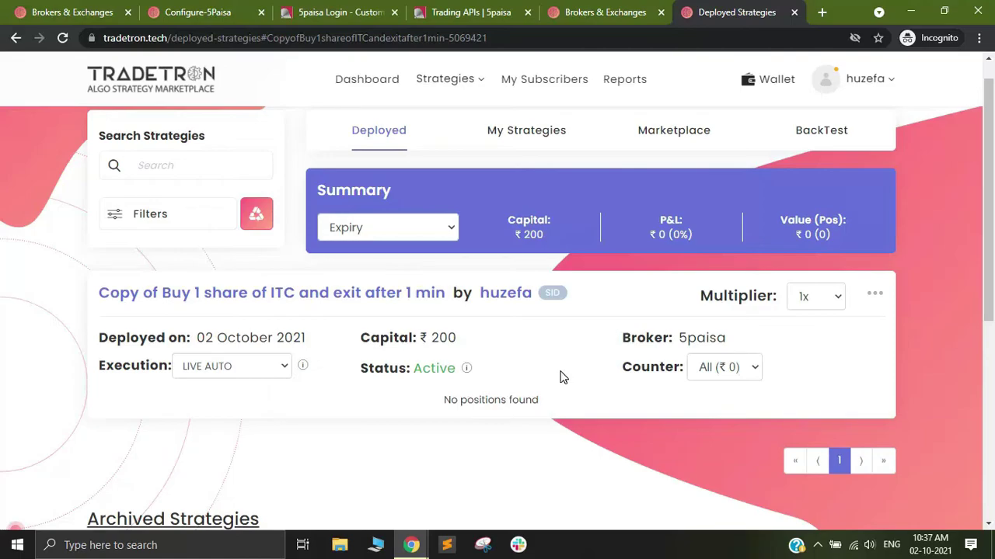
left_click(874, 295)
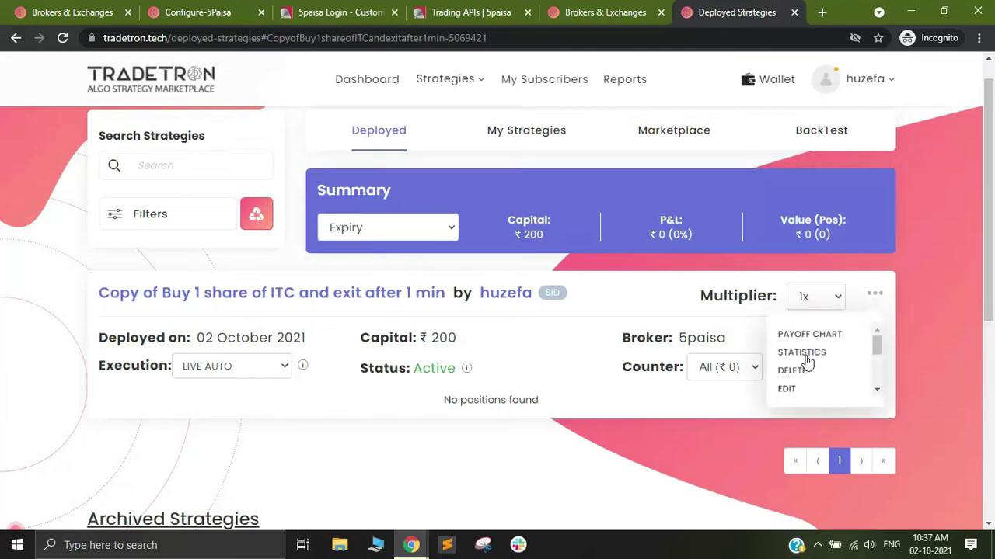
scroll(824, 376, "down", 3)
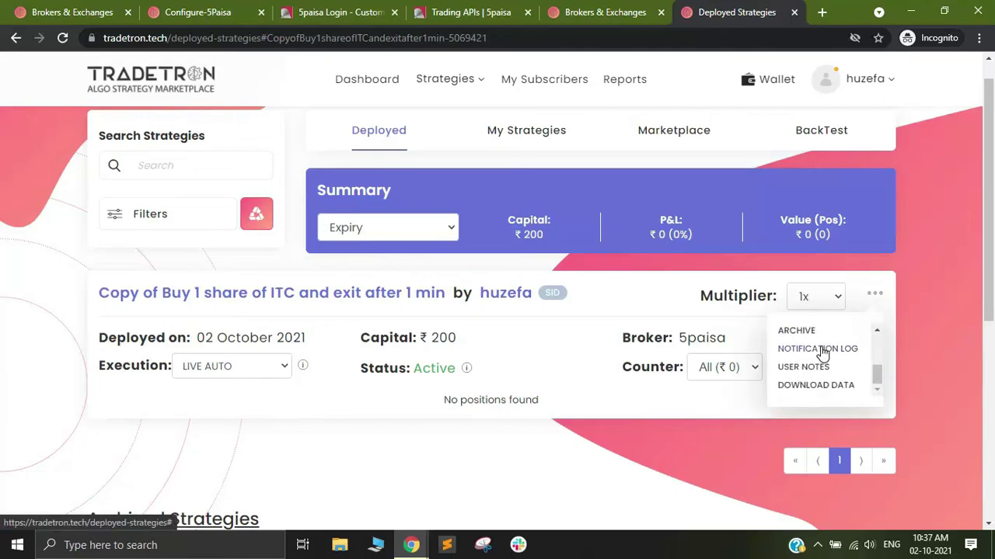
left_click(814, 348)
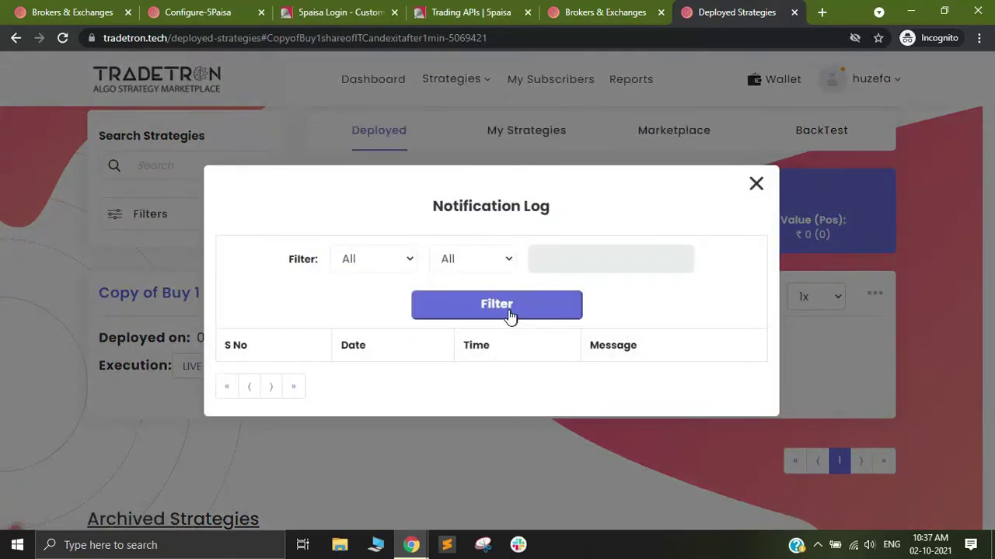
left_click(495, 304)
left_click(755, 185)
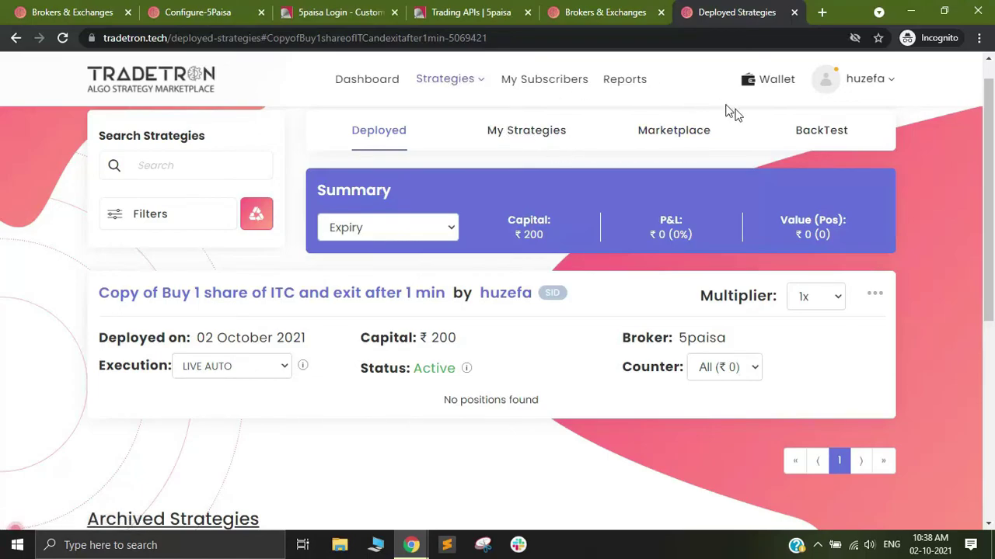
- Return to Broker & Exchanges to see 5paisa listed beside TT Paper Trading
left_click(874, 80)
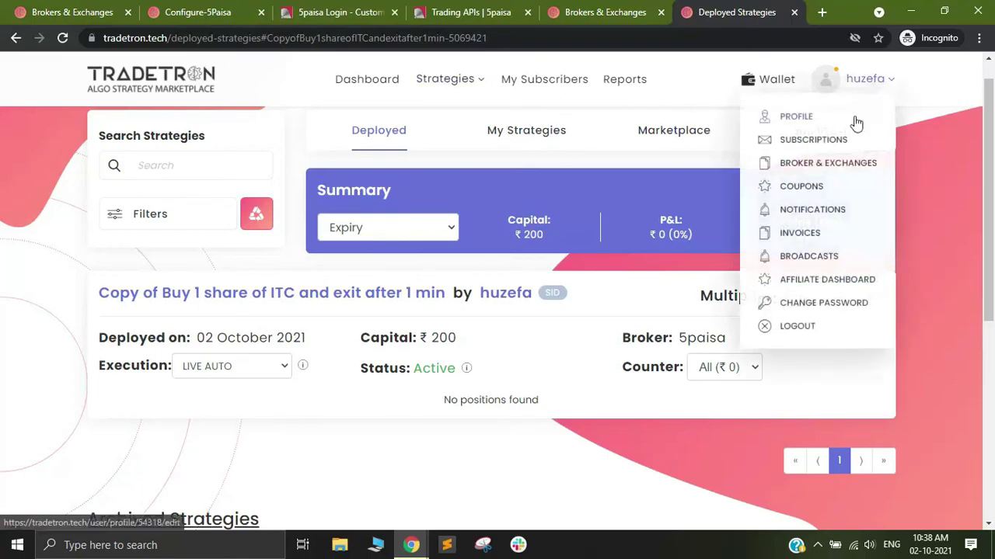
left_click(826, 166)
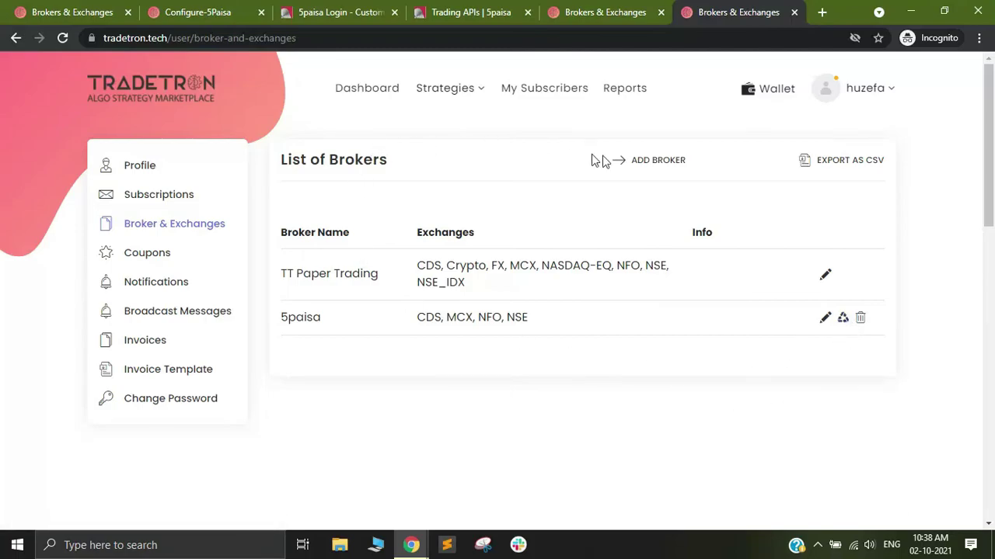
left_click(452, 89)
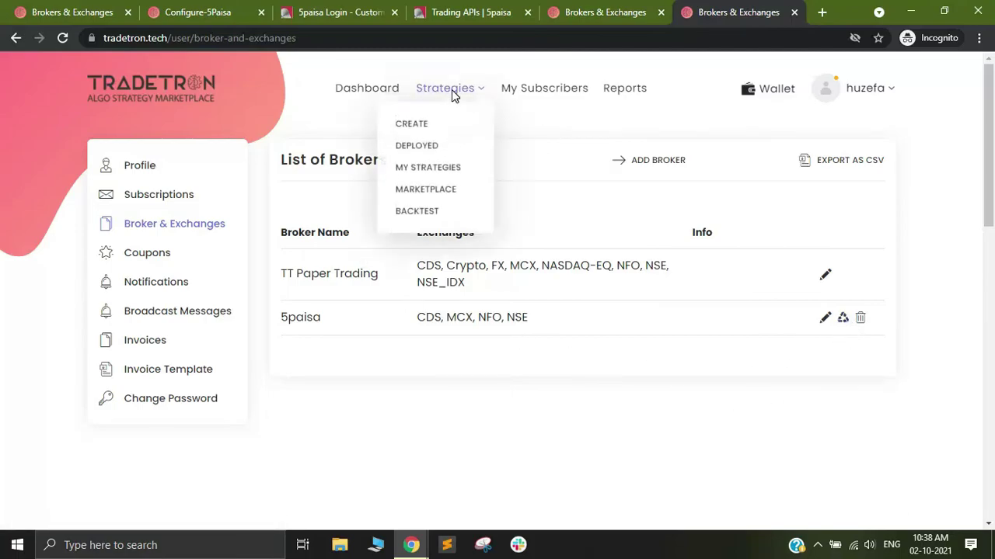
- Open Strategies > Deployed to see the ITC copy active in Live Auto via 5paisa
left_click(431, 149)
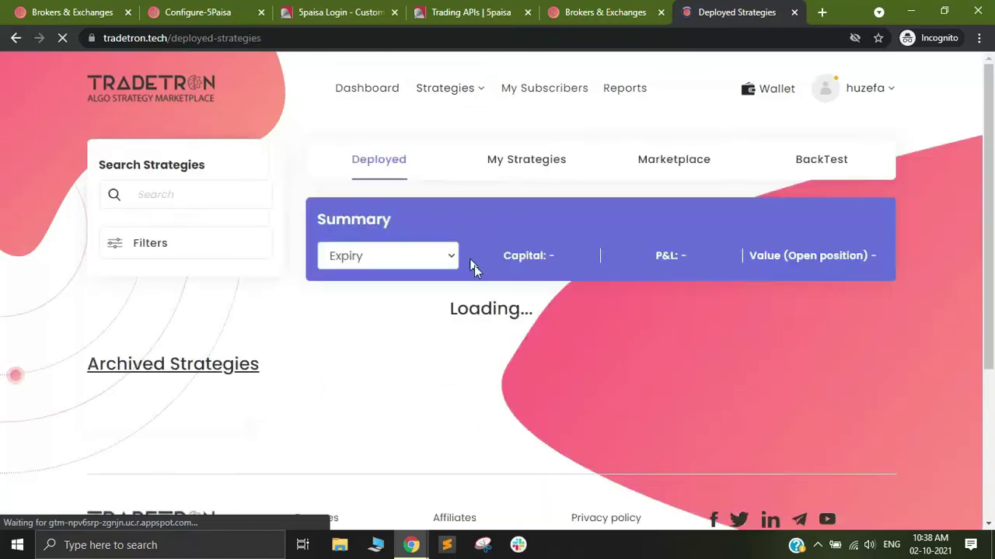